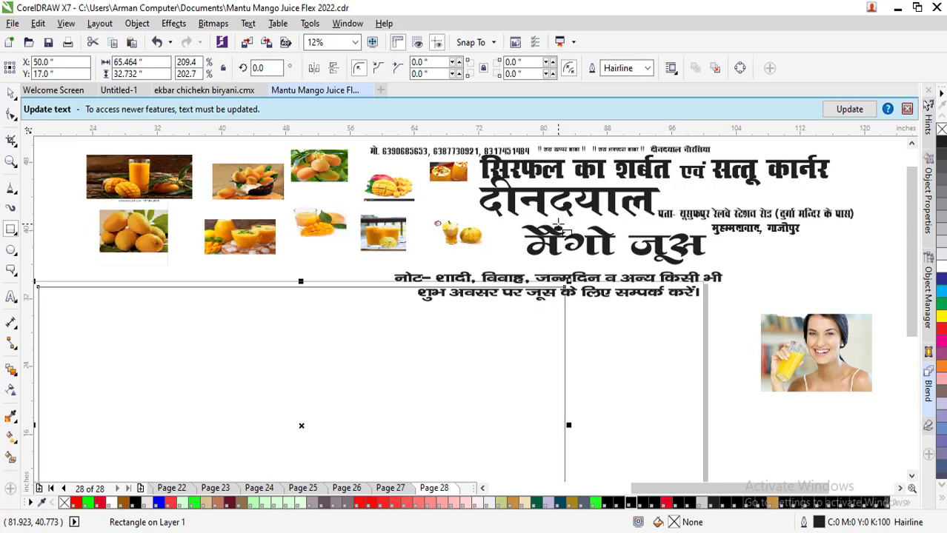
Move the two-line note text clear of the banner frame, above the woman's photo
{"action": "left_click", "coordinate": [8, 95]}
{"action": "left_click_drag", "start_coordinate": [559, 252], "coordinate": [544, 255]}
{"action": "left_click", "coordinate": [605, 253]}
{"action": "left_click_drag", "start_coordinate": [606, 252], "coordinate": [752, 256]}
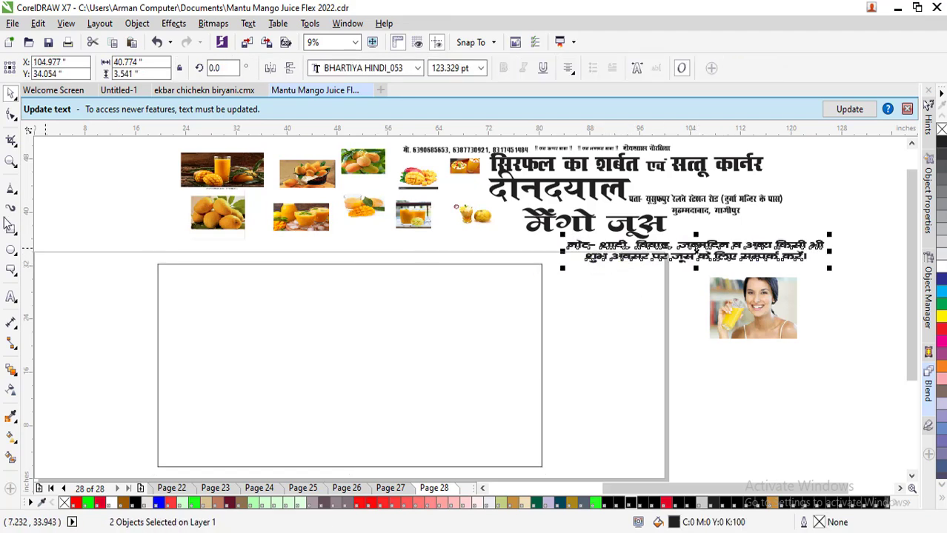
Draw a rectangle about 60.9 × 15.2 inches over the frame's lower half and convert it to curves
{"action": "left_click", "coordinate": [11, 231]}
{"action": "left_click_drag", "start_coordinate": [159, 465], "coordinate": [543, 365]}
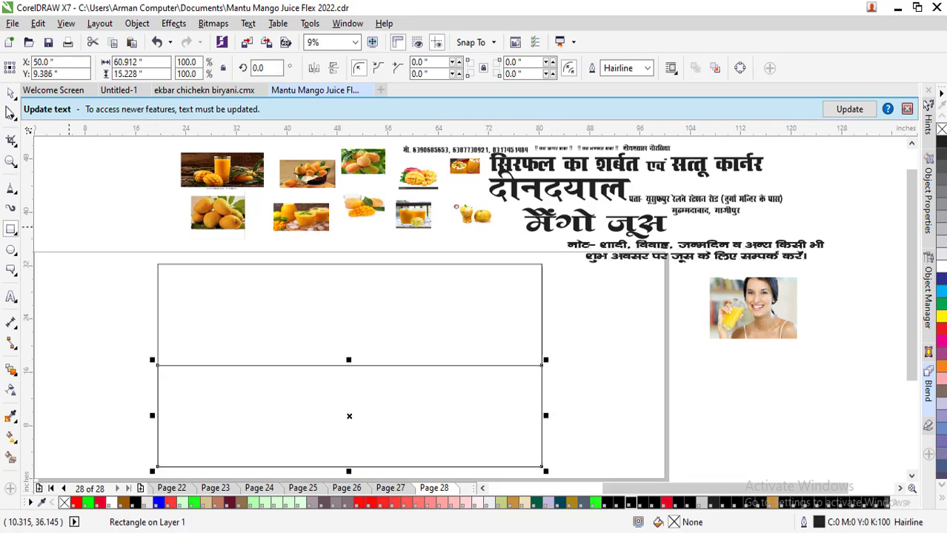
{"action": "key", "text": "F10"}
{"action": "key", "text": "ctrl+q"}
Bend the lower shape's top edge upward into an arch and add a node on the arch's right half
{"action": "left_click", "coordinate": [194, 72]}
{"action": "left_click_drag", "start_coordinate": [295, 370], "coordinate": [224, 319]}
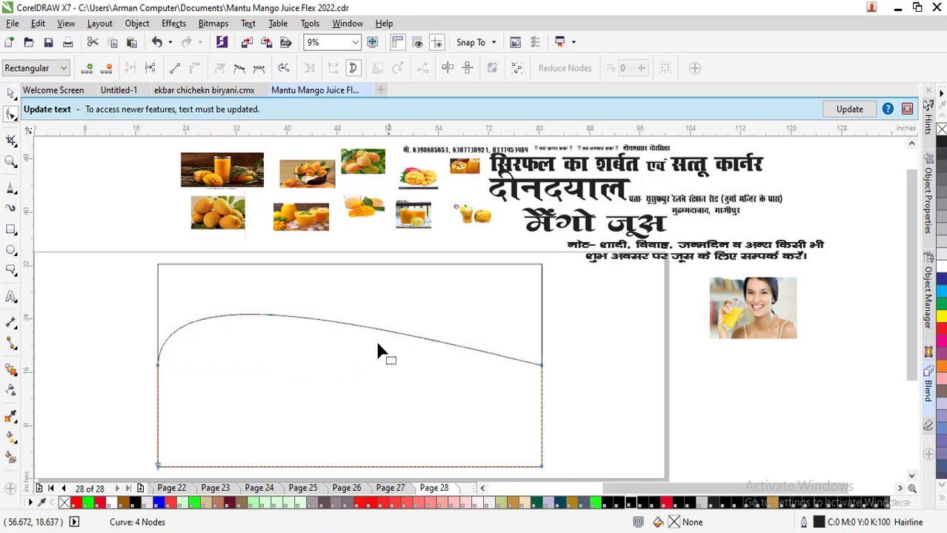
{"action": "left_click", "coordinate": [175, 68]}
{"action": "key", "text": "ctrl+z"}
{"action": "double_click", "coordinate": [435, 342]}
Try to reshape the top edge into a deeper wave and lower the whole shape
{"action": "left_click_drag", "start_coordinate": [285, 310], "coordinate": [275, 366]}
{"action": "key", "text": "ctrl+z"}
{"action": "mouse_move", "coordinate": [470, 347]}
{"action": "left_mouse_down"}
{"action": "mouse_move", "coordinate": [454, 381]}
{"action": "mouse_move", "coordinate": [463, 364]}
{"action": "left_mouse_up"}
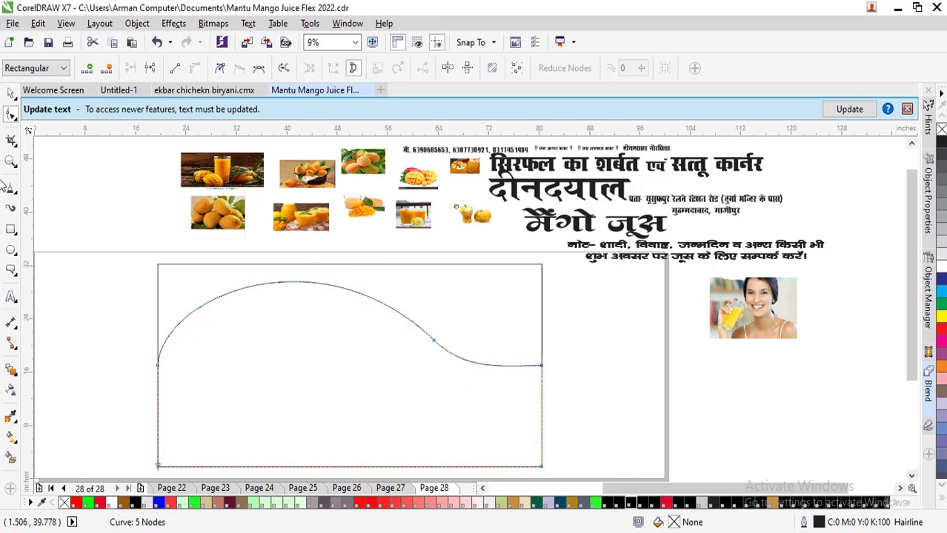
{"action": "left_click", "coordinate": [11, 96]}
{"action": "left_click_drag", "start_coordinate": [325, 361], "coordinate": [319, 415]}
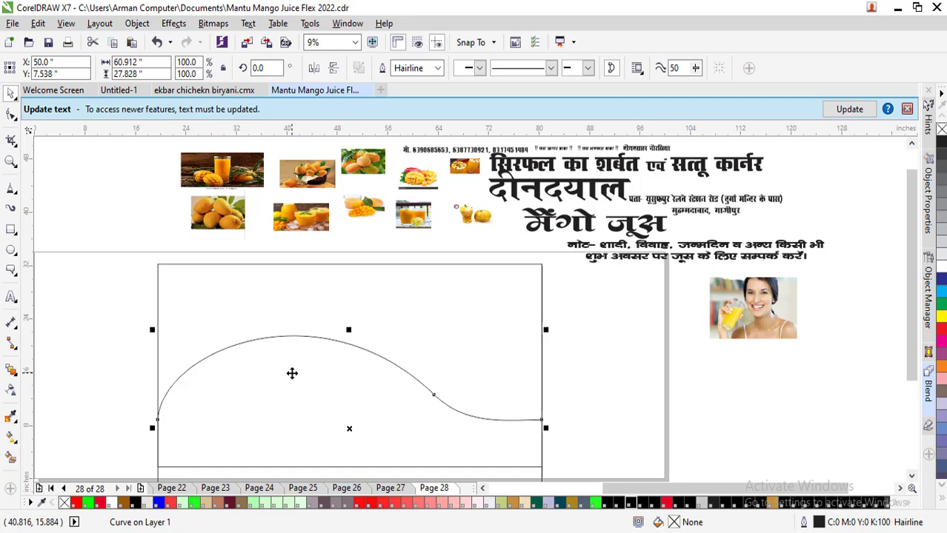
{"action": "key", "text": "ctrl+z"}
{"action": "key", "text": "ctrl+z"}
Give the curved shape a red fill and outline and PowerClip it inside the banner frame
{"action": "left_click_drag", "start_coordinate": [286, 342], "coordinate": [277, 385]}
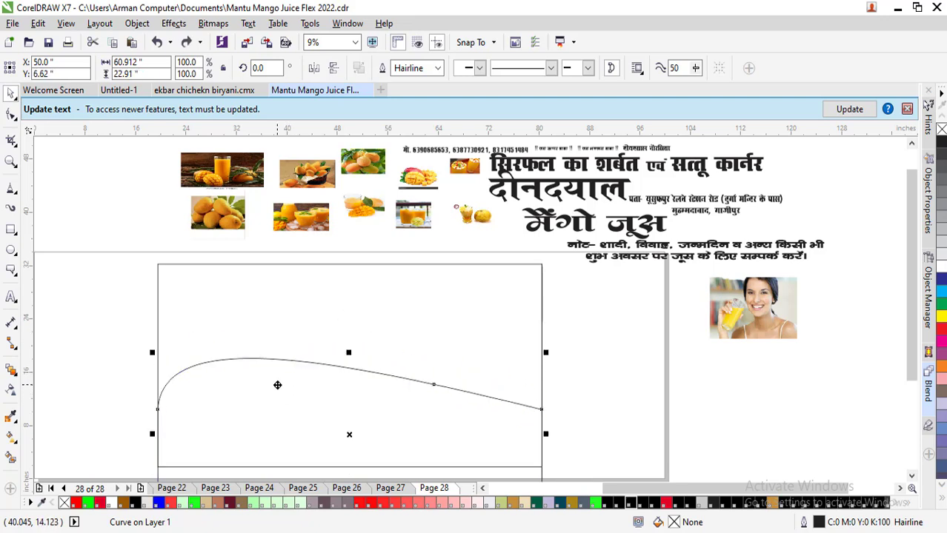
{"action": "left_click", "coordinate": [940, 329]}
{"action": "right_click", "coordinate": [940, 328]}
{"action": "key", "text": "alt+c"}
{"action": "key", "text": "w"}
{"action": "key", "text": "p"}
{"action": "left_click", "coordinate": [438, 307]}
{"action": "left_click", "coordinate": [594, 343]}
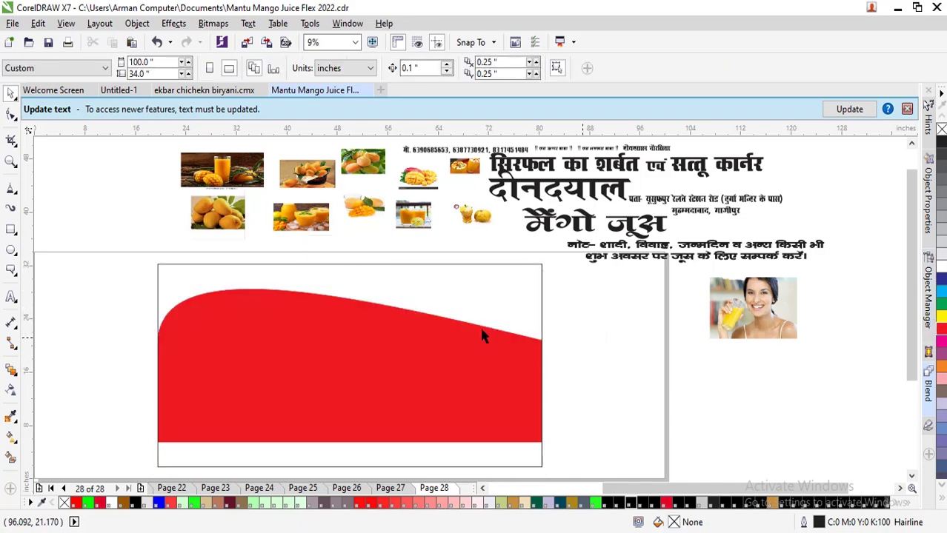
Lower the red shape within the PowerClip so it covers the frame's bottom edge, and fill the frame yellow
{"action": "double_click", "coordinate": [347, 318]}
{"action": "left_click_drag", "start_coordinate": [326, 310], "coordinate": [318, 374]}
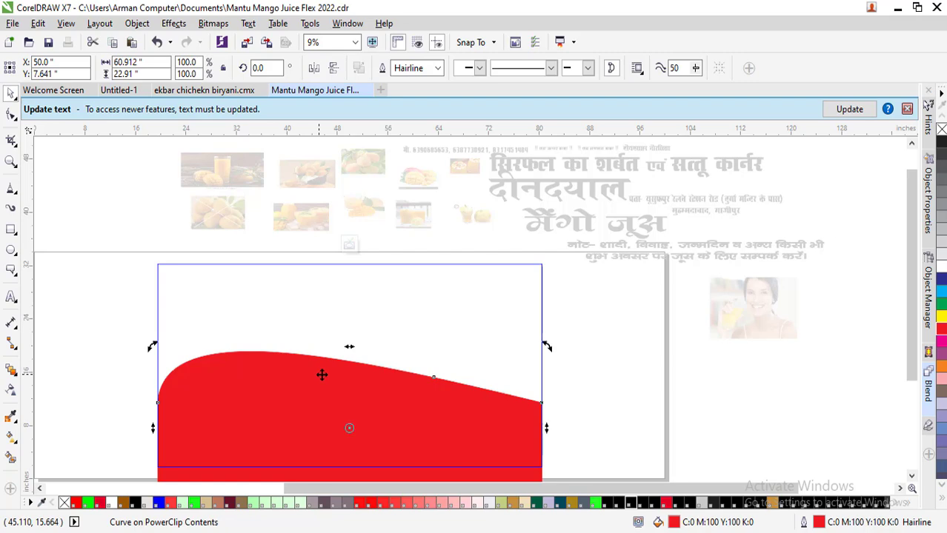
{"action": "left_click", "coordinate": [626, 351], "text": "ctrl"}
{"action": "left_click", "coordinate": [616, 318]}
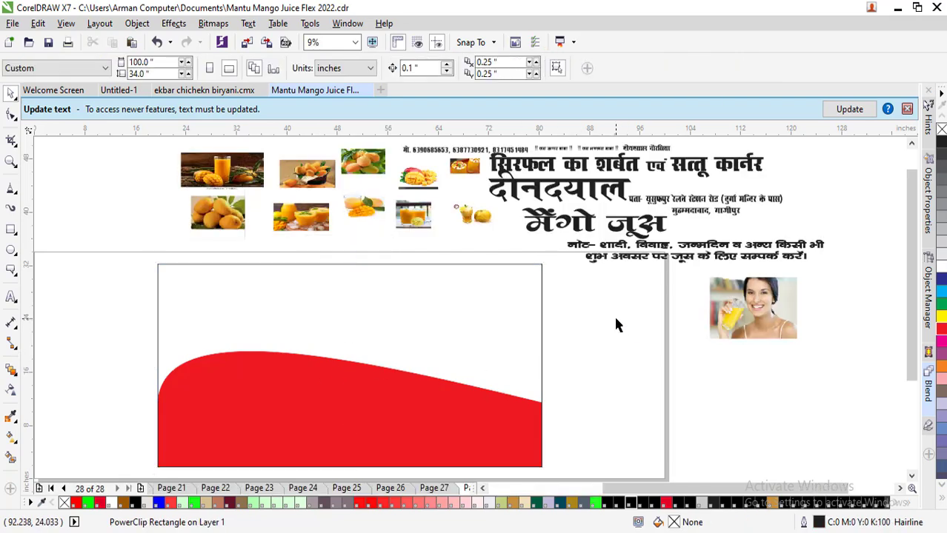
{"action": "left_click", "coordinate": [433, 289]}
{"action": "left_click", "coordinate": [941, 318]}
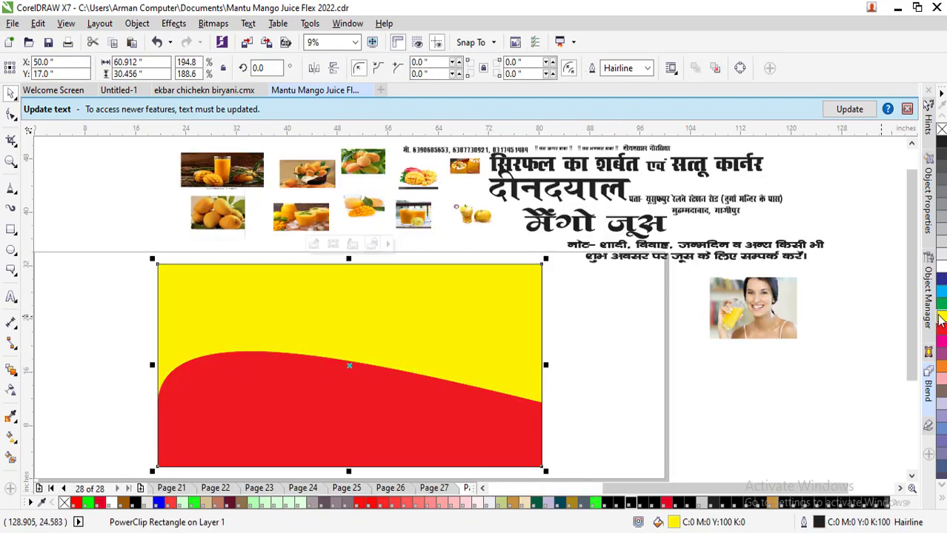
Draw a strip about 60.9 × 4.4 inches along the banner's bottom with cyan fill and outline
{"action": "left_click", "coordinate": [11, 230]}
{"action": "left_click_drag", "start_coordinate": [158, 467], "coordinate": [542, 437]}
{"action": "left_click", "coordinate": [941, 294]}
{"action": "right_click", "coordinate": [941, 294]}
Place the two-line note in white on the cyan strip, grouped and centred horizontally on the banner
{"action": "left_click", "coordinate": [11, 94]}
{"action": "left_click", "coordinate": [742, 255]}
{"action": "left_click", "coordinate": [744, 255], "text": "shift"}
{"action": "left_click_drag", "start_coordinate": [744, 256], "coordinate": [380, 456]}
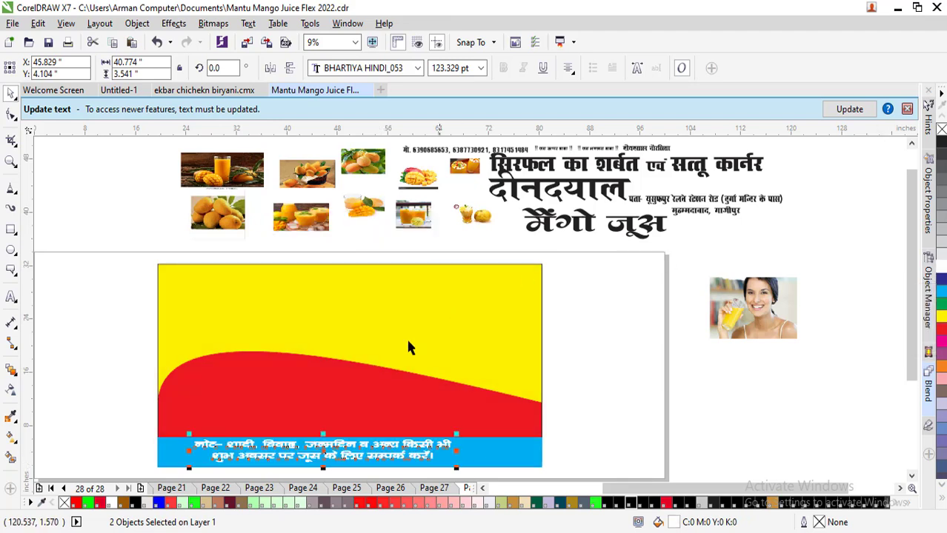
{"action": "key", "text": "ctrl+g"}
{"action": "left_click", "coordinate": [363, 424], "text": "shift"}
{"action": "key", "text": "c"}
{"action": "left_click", "coordinate": [653, 418]}
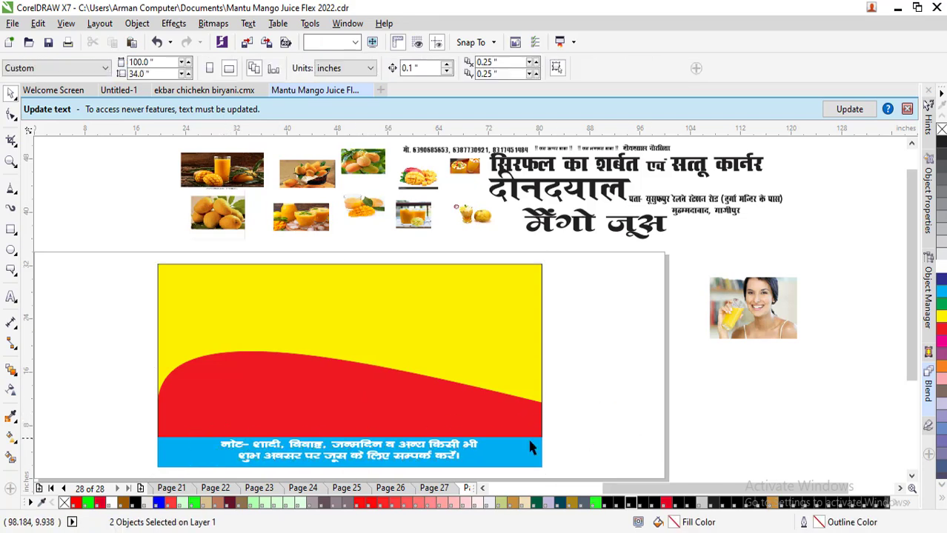
Fill the bottom strip with a darker blue (C100 M27 Y0 K0) and shift the note slightly lower on it
{"action": "left_click", "coordinate": [518, 442]}
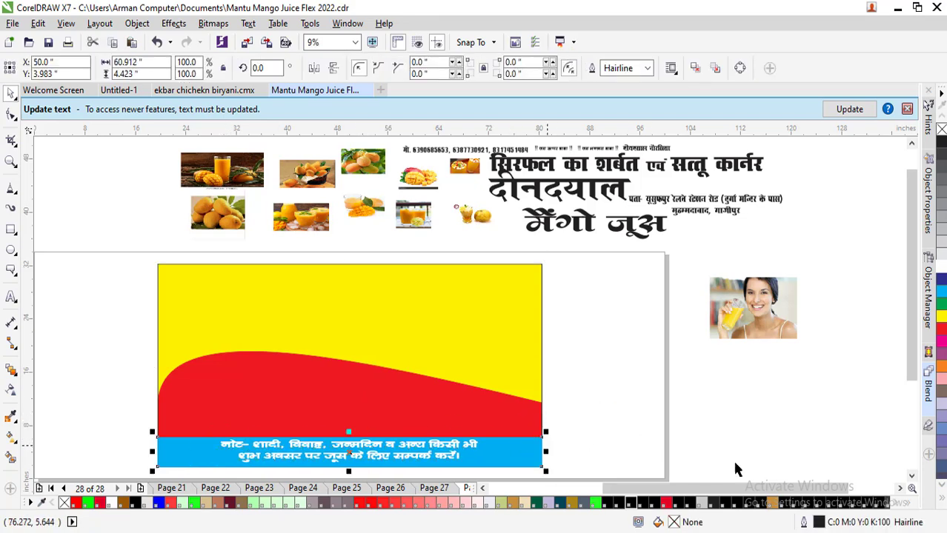
{"action": "left_click", "coordinate": [942, 280]}
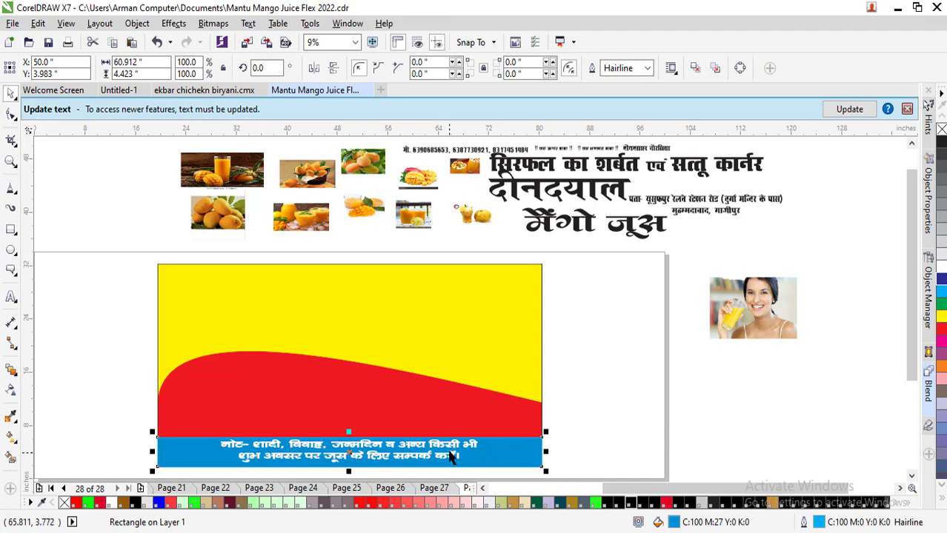
{"action": "left_click_drag", "start_coordinate": [449, 456], "coordinate": [440, 460]}
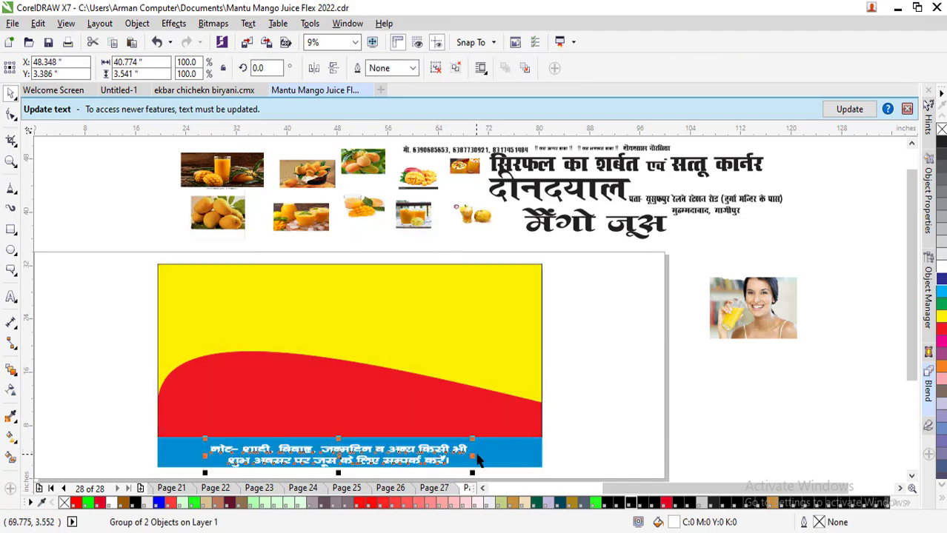
{"action": "left_click", "coordinate": [716, 402]}
Place the woman's photo in the banner's lower-right corner at about 15.6 × 10.4 inches and fade its left edge with transparency
{"action": "left_click_drag", "start_coordinate": [775, 318], "coordinate": [533, 411]}
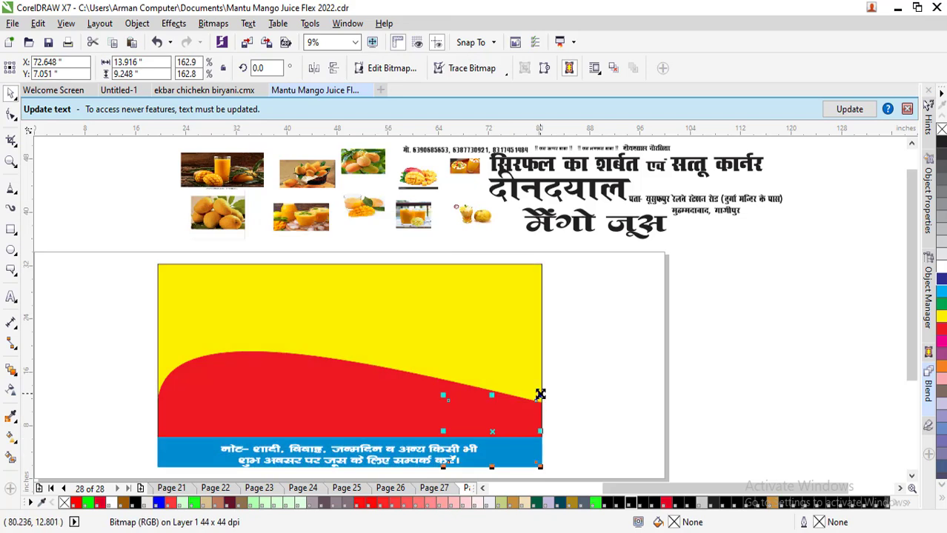
{"action": "left_click_drag", "start_coordinate": [525, 414], "coordinate": [546, 364]}
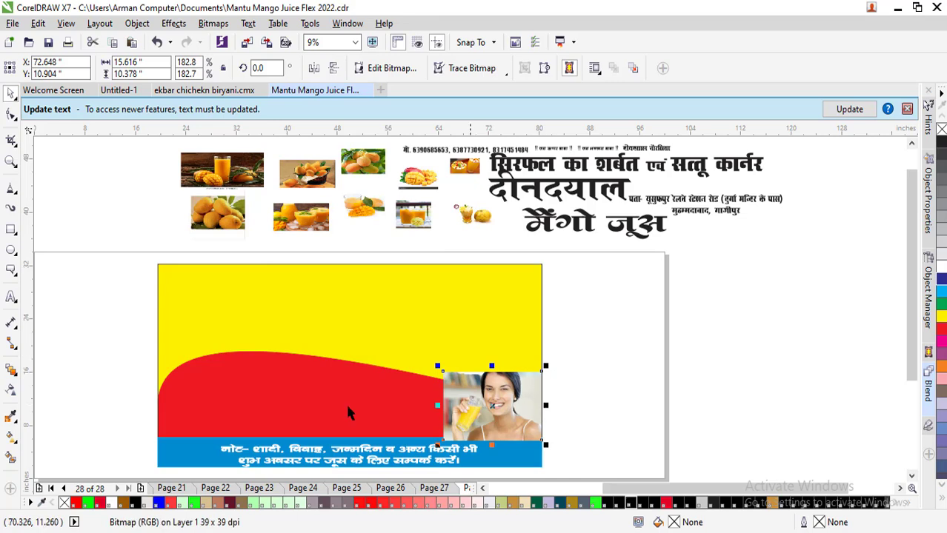
{"action": "left_click", "coordinate": [8, 391]}
{"action": "left_click_drag", "start_coordinate": [479, 406], "coordinate": [449, 406]}
{"action": "left_click", "coordinate": [10, 97]}
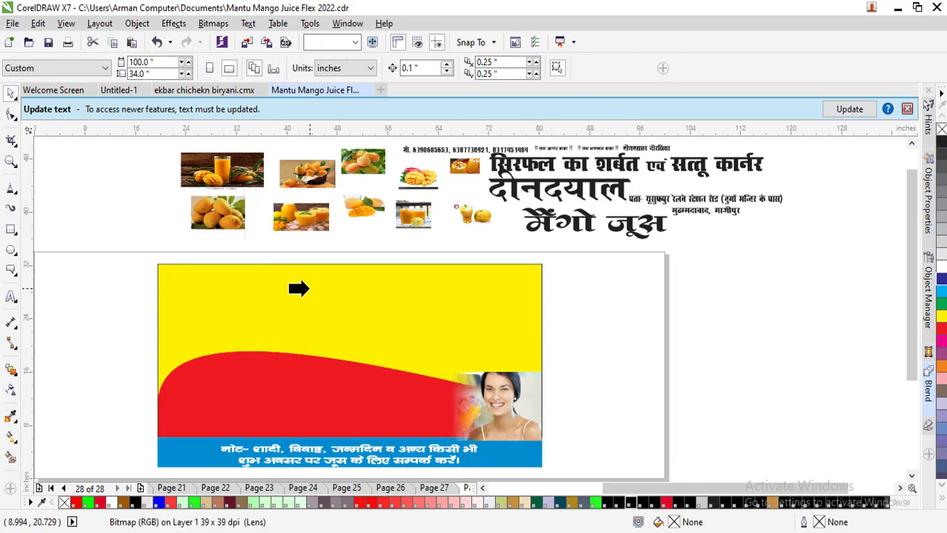
Stretch the clipped red shape past the frame's left edge within the PowerClip
{"action": "left_click", "coordinate": [309, 288]}
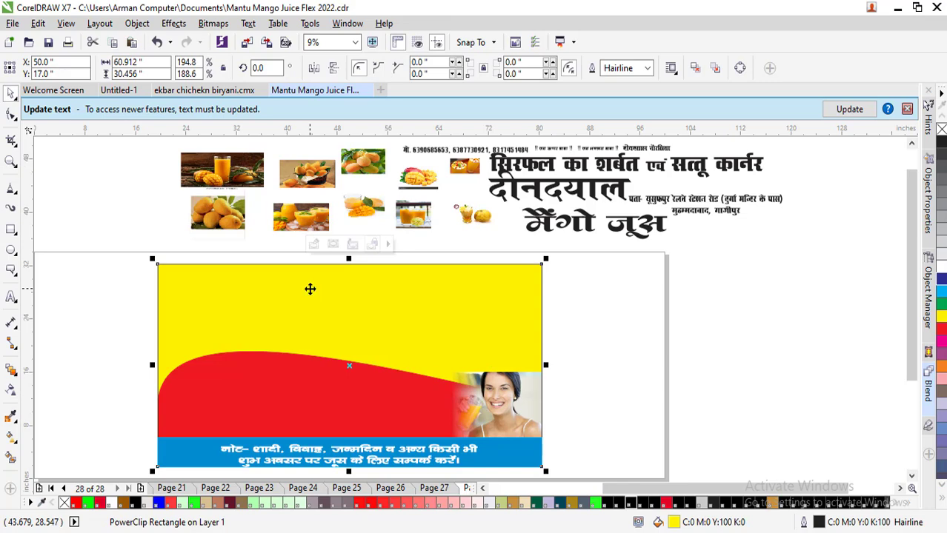
{"action": "left_click", "coordinate": [263, 382], "text": "ctrl"}
{"action": "left_click", "coordinate": [158, 423]}
{"action": "left_click_drag", "start_coordinate": [153, 427], "coordinate": [118, 429]}
{"action": "left_click", "coordinate": [102, 305], "text": "ctrl"}
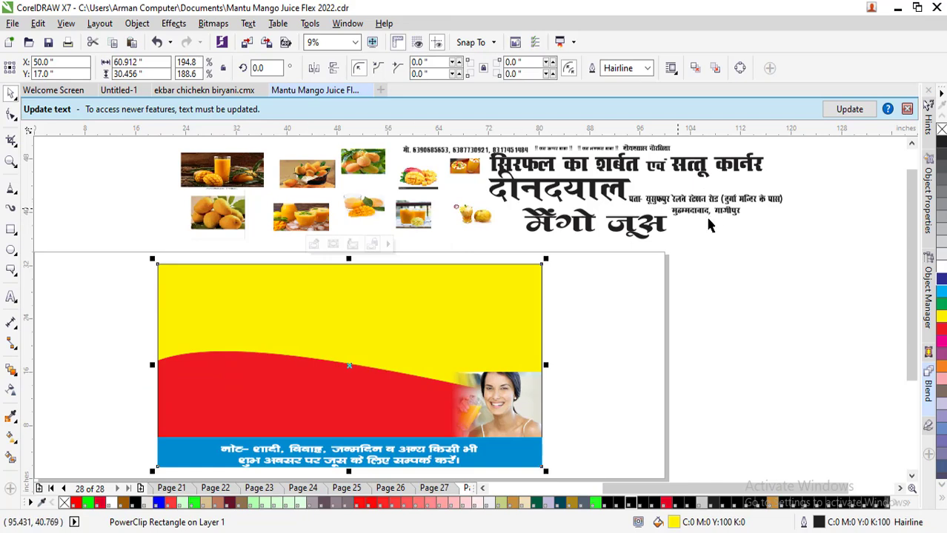
{"action": "left_click", "coordinate": [733, 270]}
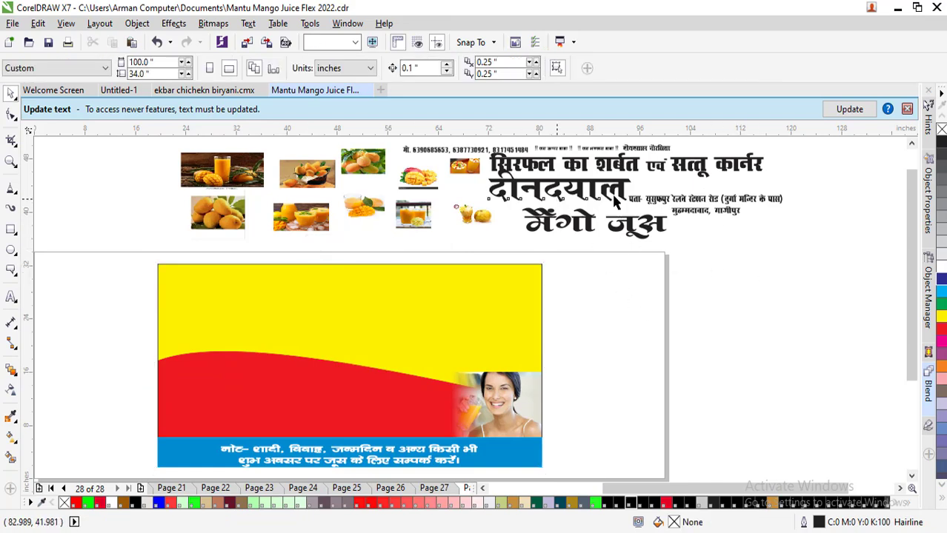
Move the shop-name text beside the banner and colour it red, with the middle letters green and the last letter dark blue
{"action": "left_click_drag", "start_coordinate": [601, 191], "coordinate": [676, 331]}
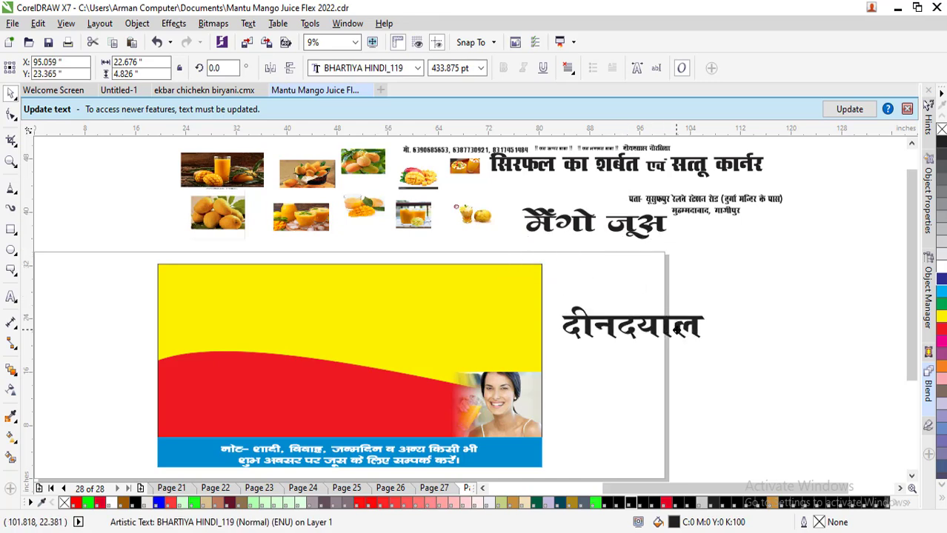
{"action": "left_click", "coordinate": [939, 328]}
{"action": "double_click", "coordinate": [633, 326]}
{"action": "left_click_drag", "start_coordinate": [617, 326], "coordinate": [672, 323]}
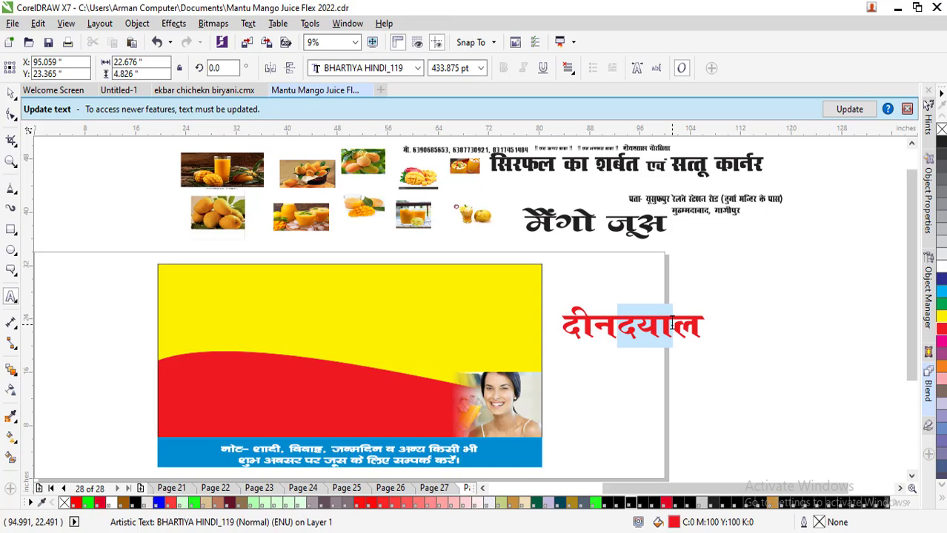
{"action": "left_click", "coordinate": [941, 304]}
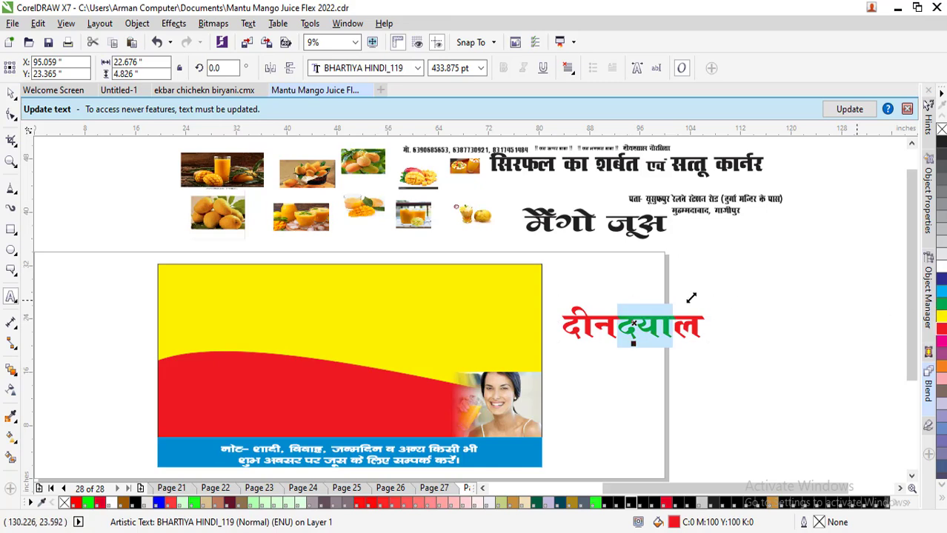
{"action": "left_click", "coordinate": [14, 100]}
{"action": "double_click", "coordinate": [673, 323]}
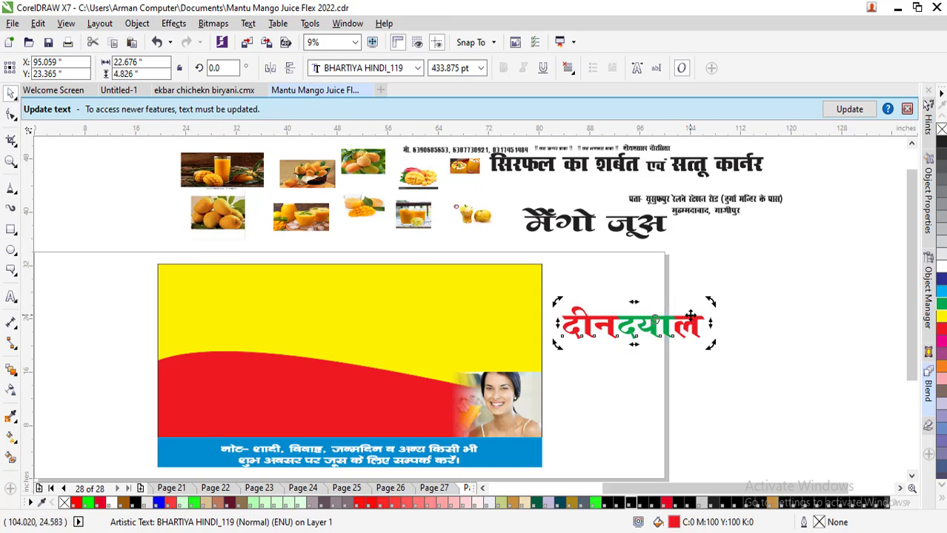
{"action": "left_click_drag", "start_coordinate": [672, 323], "coordinate": [702, 325]}
{"action": "left_click", "coordinate": [938, 282]}
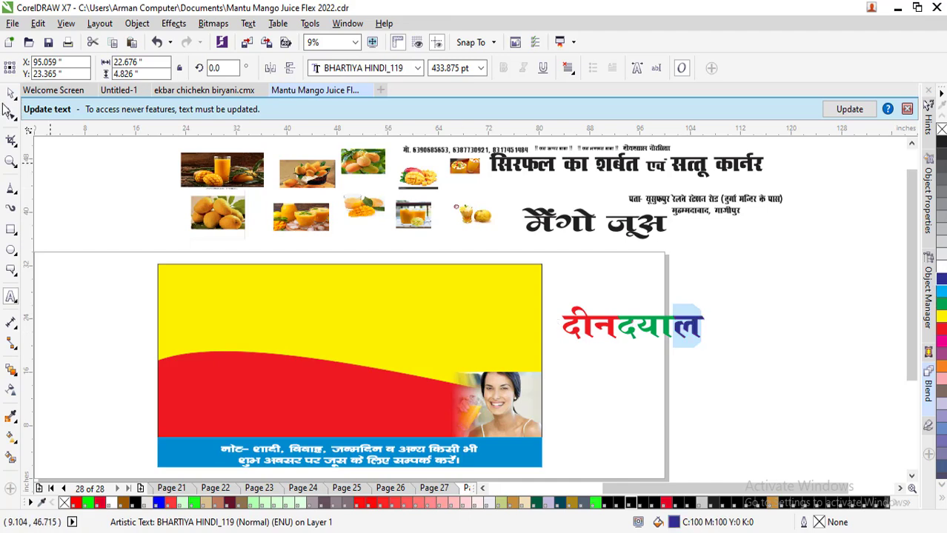
Place the shop name at the banner's upper left with a 4 pt white outline behind the fill and the default nib shape
{"action": "left_click", "coordinate": [12, 94]}
{"action": "left_click_drag", "start_coordinate": [586, 315], "coordinate": [221, 292]}
{"action": "key", "text": "F12"}
{"action": "type", "text": "4"}
{"action": "key", "text": "Return"}
{"action": "key", "text": "F12"}
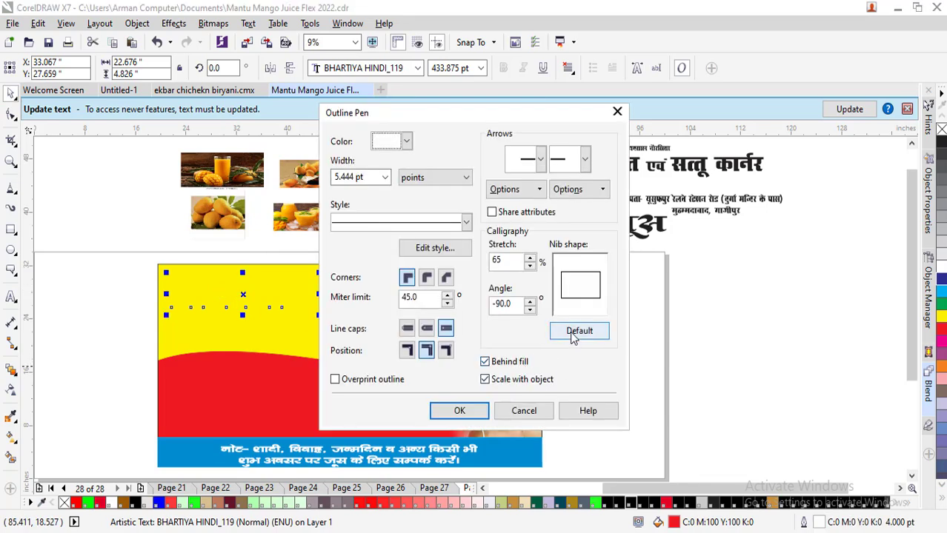
{"action": "left_click", "coordinate": [571, 332]}
{"action": "left_click", "coordinate": [473, 414]}
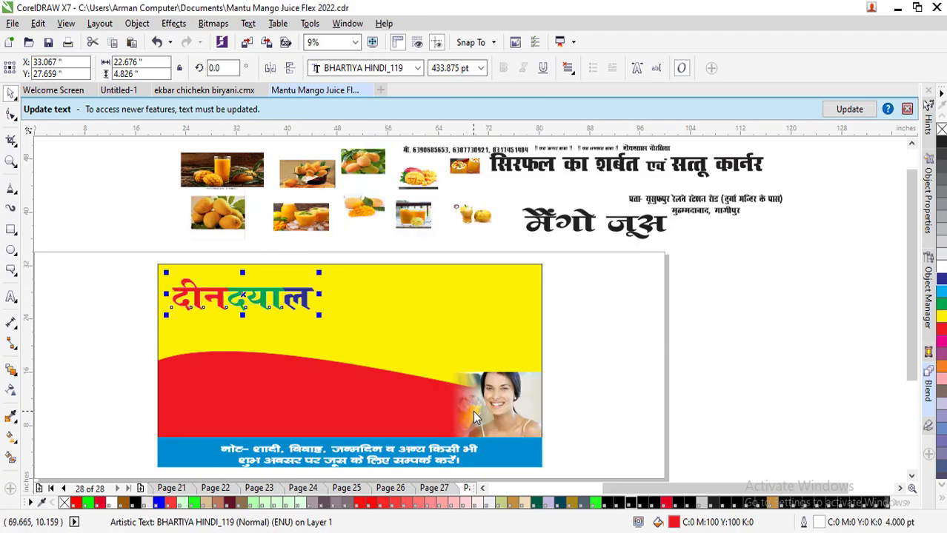
Enlarge the shop name to about 27 × 5.7 inches and thicken its white outline to 30 pt
{"action": "left_click_drag", "start_coordinate": [320, 272], "coordinate": [345, 265]}
{"action": "key", "text": "F12"}
{"action": "double_click", "coordinate": [376, 177]}
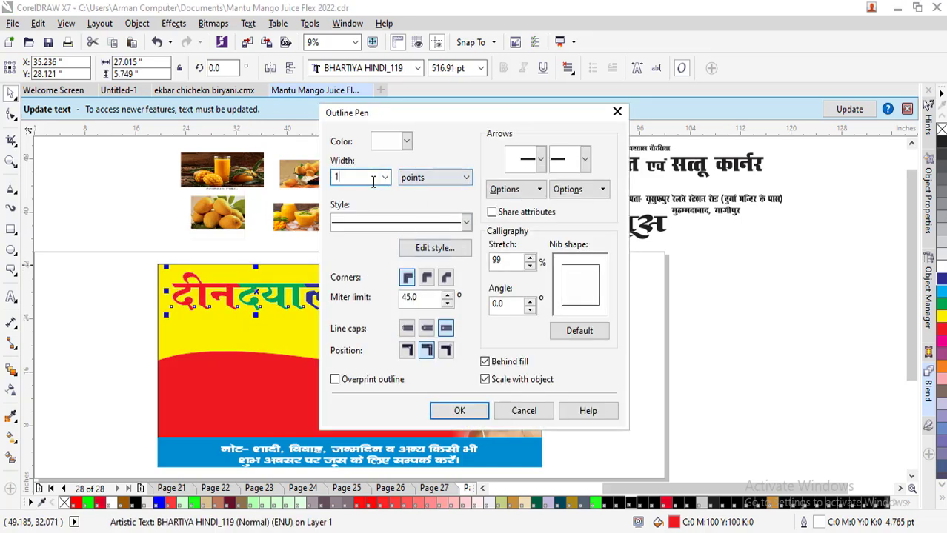
{"action": "type", "text": "16"}
{"action": "key", "text": "Return"}
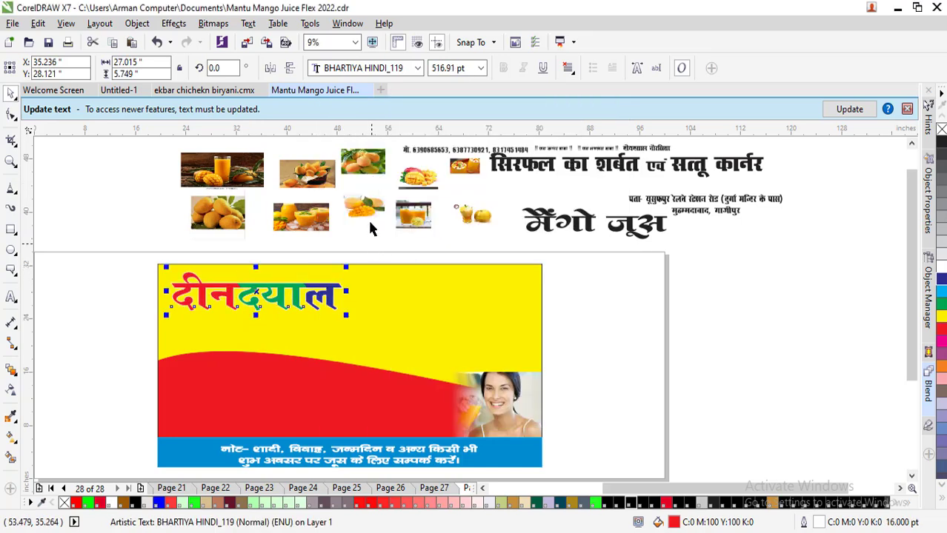
{"action": "key", "text": "F12"}
{"action": "double_click", "coordinate": [373, 177]}
{"action": "key", "text": "Return"}
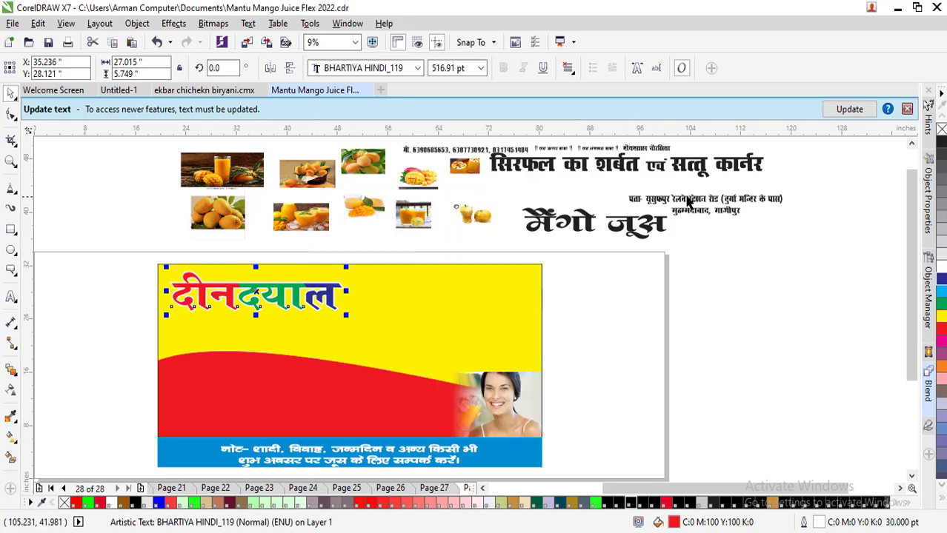
Place the "मैंगो जूस" text beside the shop name, enlarge it to about 29.4 × 6 inches and fill it red
{"action": "left_click", "coordinate": [615, 236]}
{"action": "left_click_drag", "start_coordinate": [615, 231], "coordinate": [440, 295]}
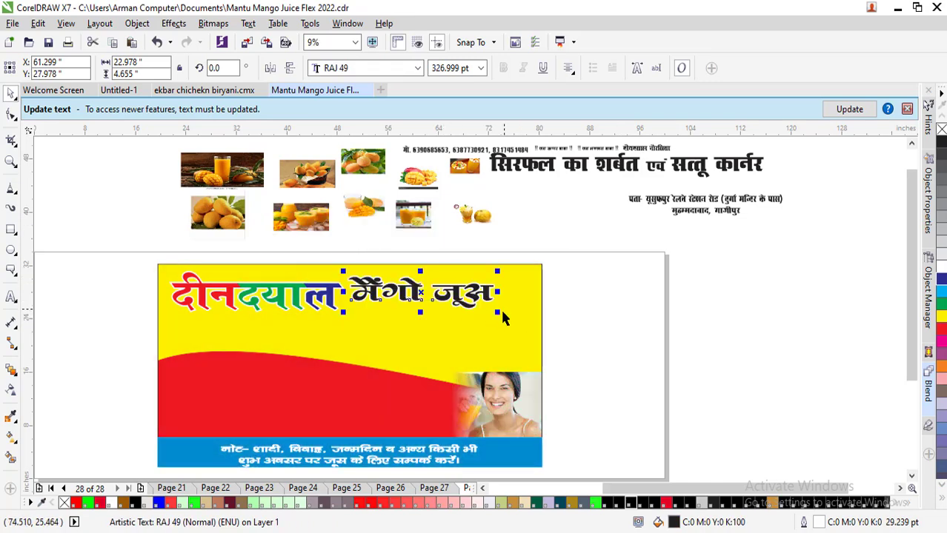
{"action": "left_click_drag", "start_coordinate": [497, 317], "coordinate": [544, 339]}
{"action": "left_click", "coordinate": [941, 330]}
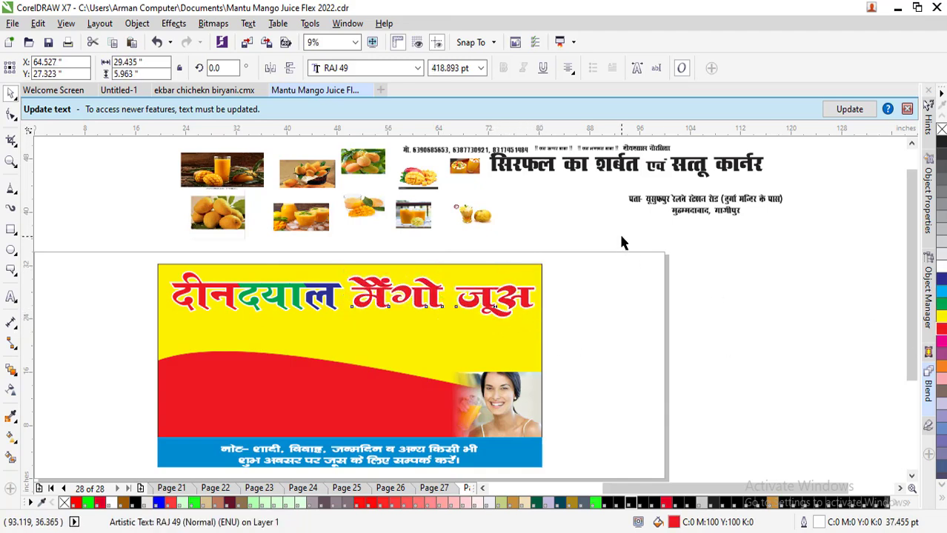
Place "सिरफल का शर्बत एवं सत्तू कार्नर" below the title at about 58.3 × 5 inches with a 30 pt white outline
{"action": "left_click", "coordinate": [622, 188]}
{"action": "left_click_drag", "start_coordinate": [618, 170], "coordinate": [263, 214]}
{"action": "left_click_drag", "start_coordinate": [445, 350], "coordinate": [538, 388]}
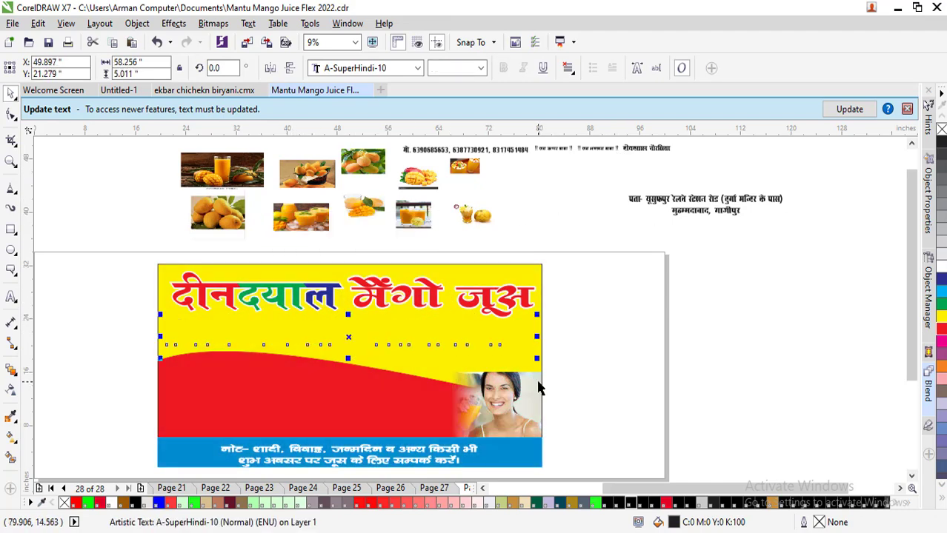
{"action": "key", "text": "F12"}
{"action": "type", "text": "30"}
{"action": "key", "text": "Return"}
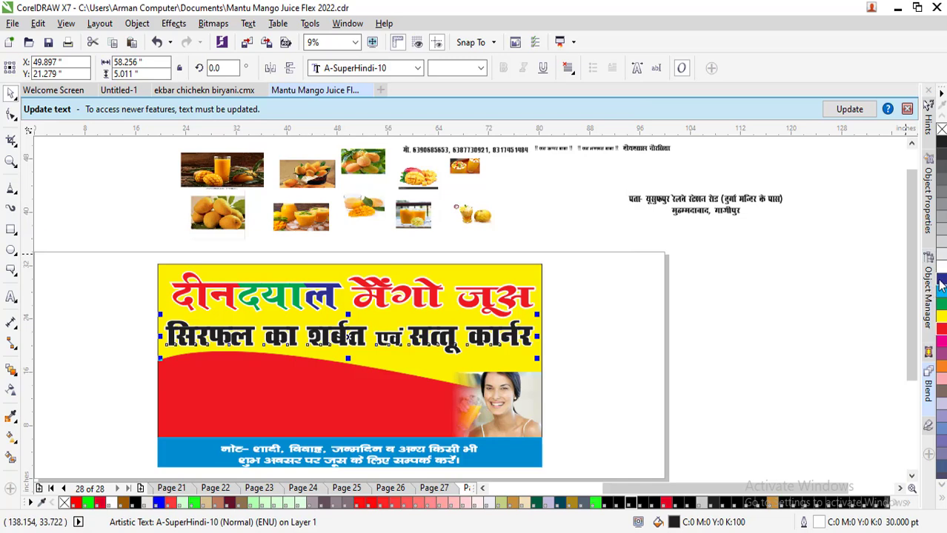
Fill the "सिरफल का शर्बत एवं सत्तू कार्नर" line with a vertical gradient from blue at the top to red at the bottom
{"action": "scroll", "coordinate": [337, 331], "scroll_direction": "up", "scroll_amount": 4}
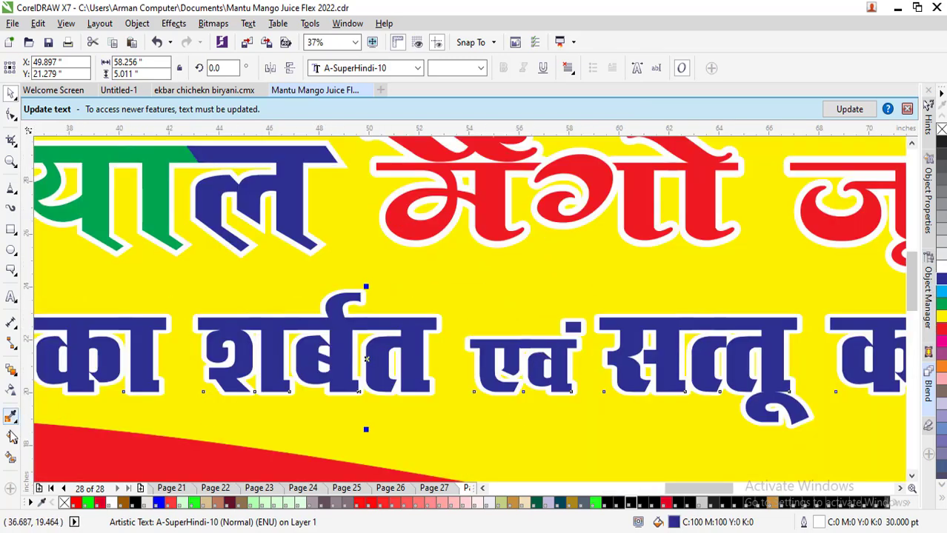
{"action": "key", "text": "g"}
{"action": "left_click_drag", "start_coordinate": [400, 330], "coordinate": [400, 405]}
{"action": "left_click_drag", "start_coordinate": [940, 328], "coordinate": [401, 404]}
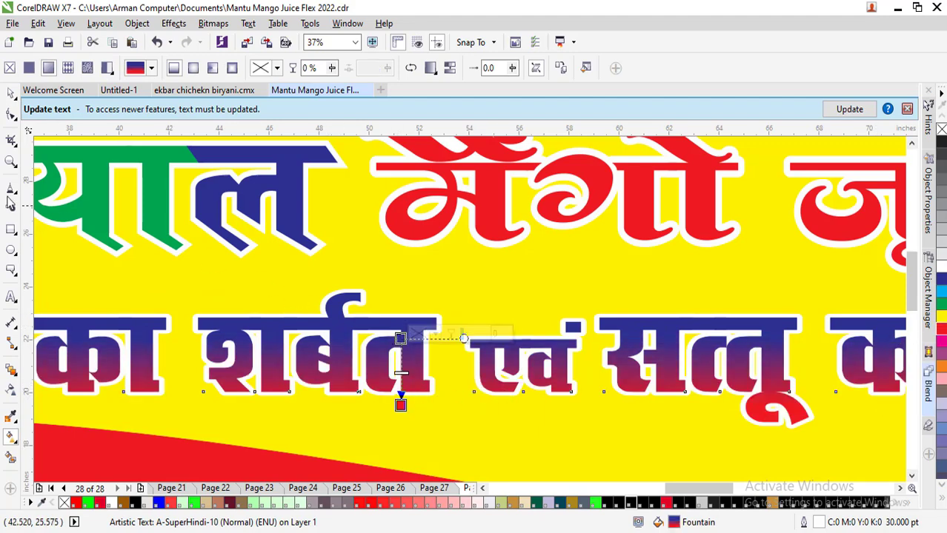
{"action": "key", "text": "F4"}
{"action": "left_click", "coordinate": [10, 96]}
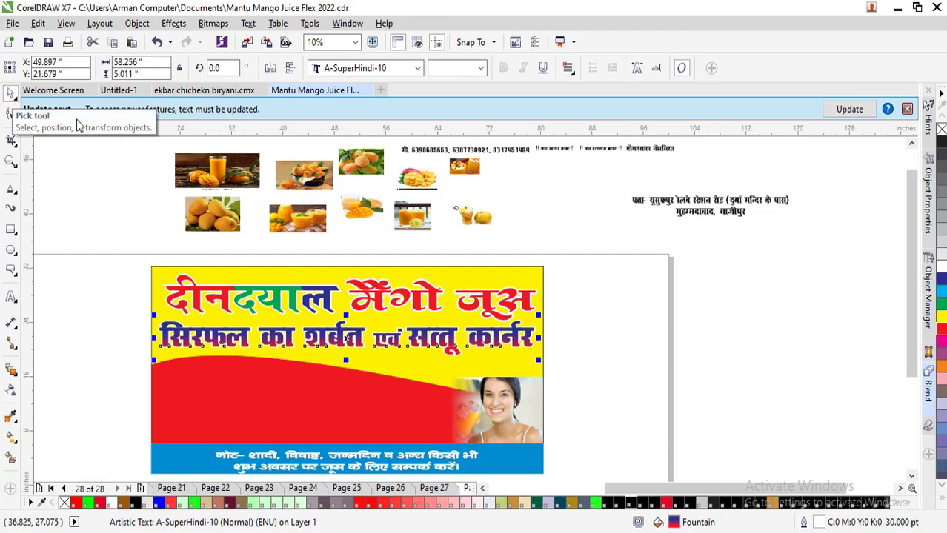
Place the grouped address lines below the subtitle's right half with a 30 pt white outline, and the mobile-number line at the banner's upper left
{"action": "left_click", "coordinate": [702, 215]}
{"action": "left_click", "coordinate": [785, 197], "text": "shift"}
{"action": "key", "text": "ctrl+g"}
{"action": "left_click_drag", "start_coordinate": [783, 198], "coordinate": [492, 366]}
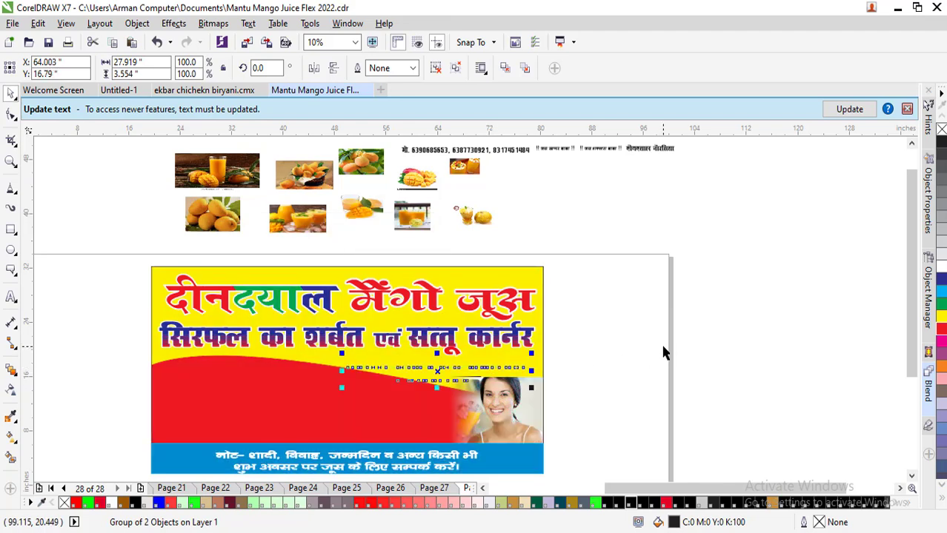
{"action": "key", "text": "F12"}
{"action": "type", "text": "30"}
{"action": "key", "text": "Return"}
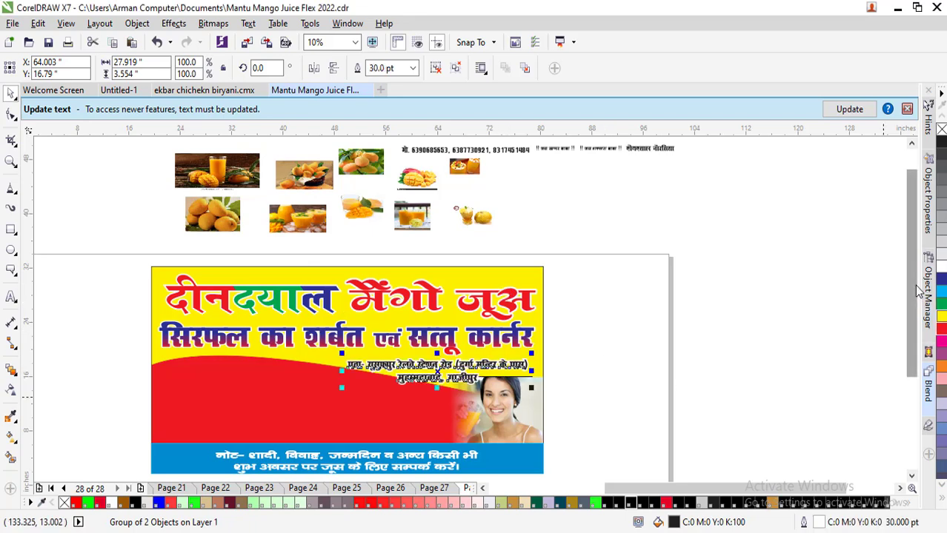
{"action": "left_click", "coordinate": [728, 364]}
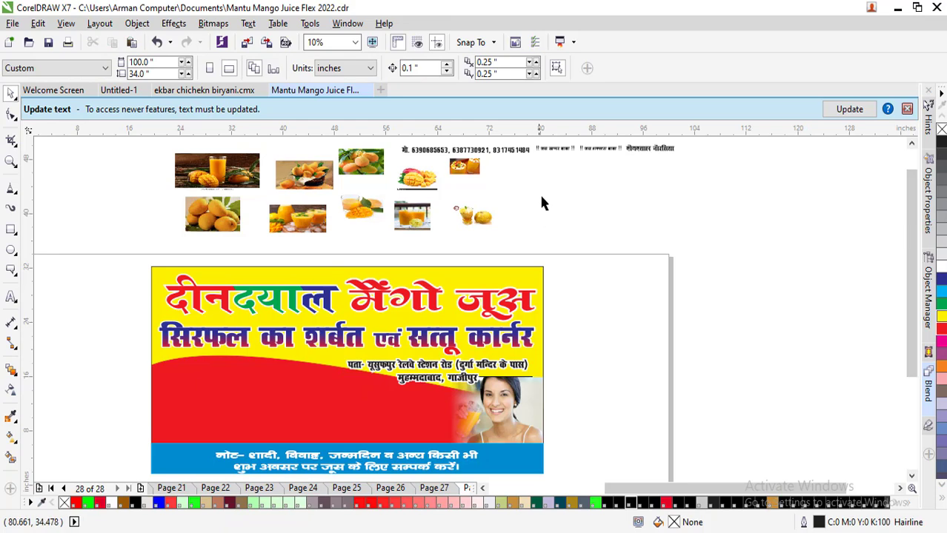
{"action": "left_click_drag", "start_coordinate": [498, 152], "coordinate": [219, 273]}
Duplicate the shop name slightly down and left behind the original, colour the rear copy blue and blend the two in 20 steps
{"action": "left_click", "coordinate": [230, 300]}
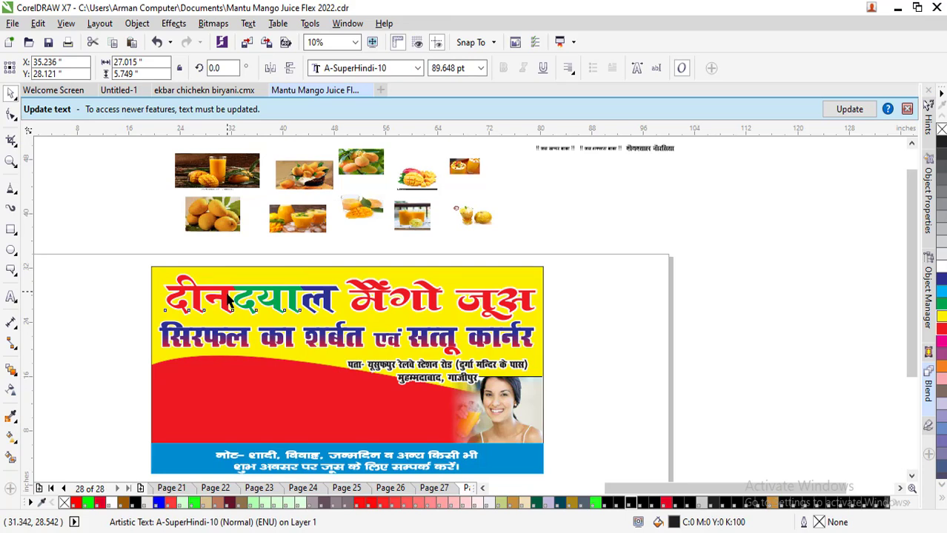
{"action": "scroll", "coordinate": [230, 300], "scroll_direction": "up", "scroll_amount": 2}
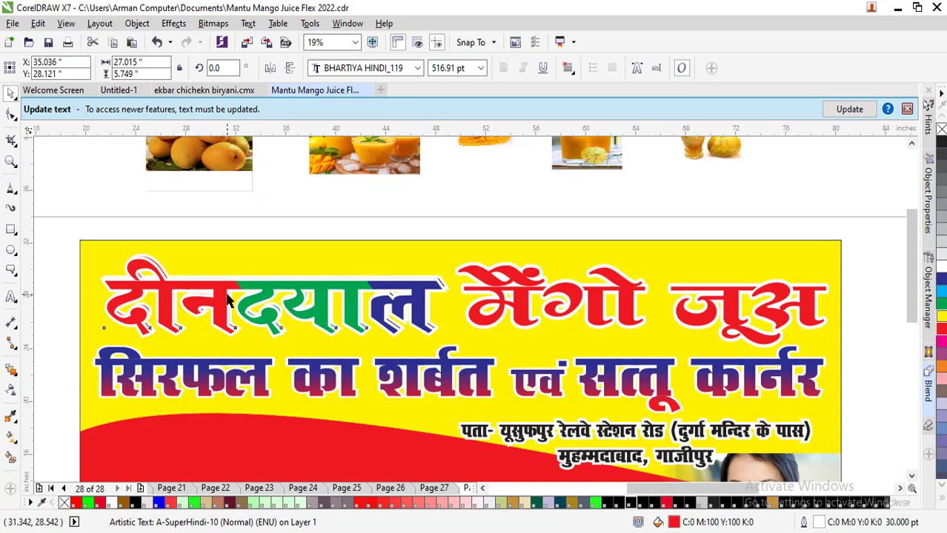
{"action": "key", "text": "shift+Page_Down"}
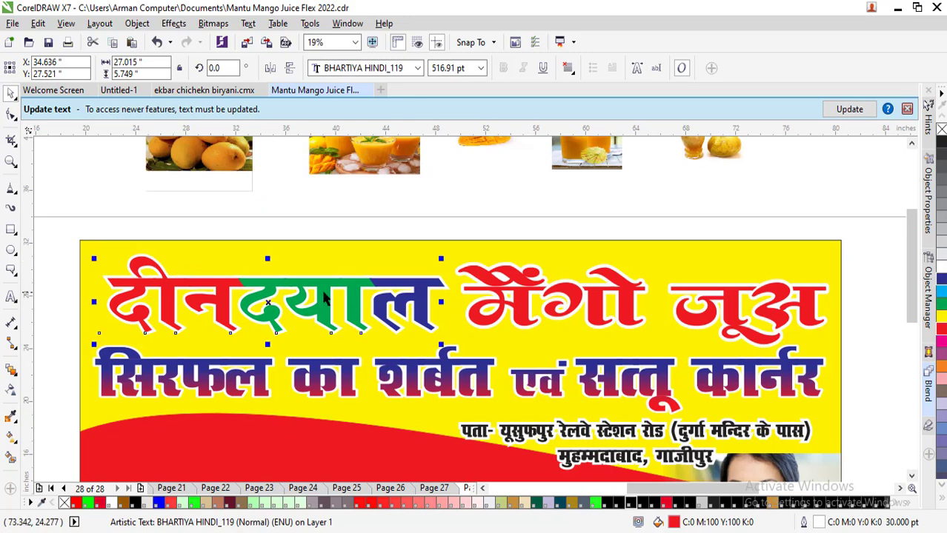
{"action": "left_click", "coordinate": [144, 315], "text": "shift"}
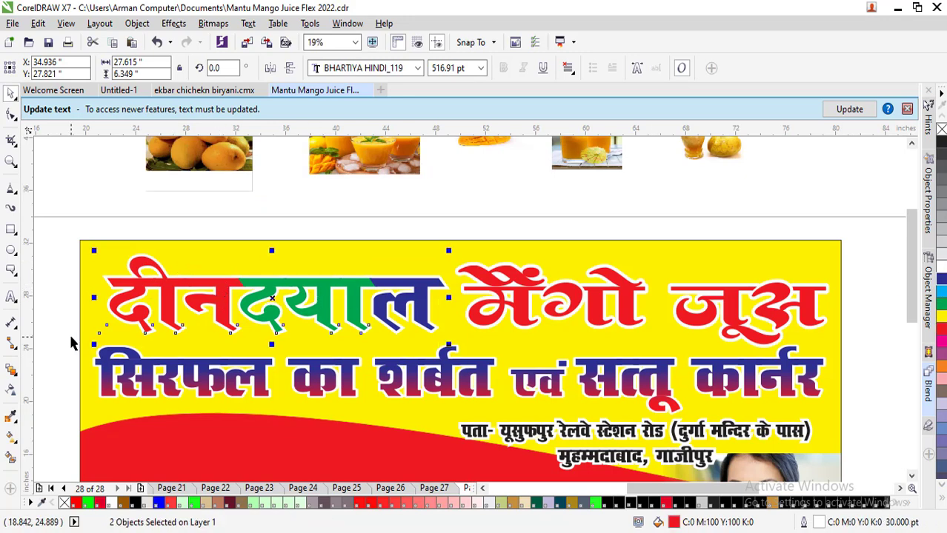
{"action": "key", "text": "shift+Page_Up"}
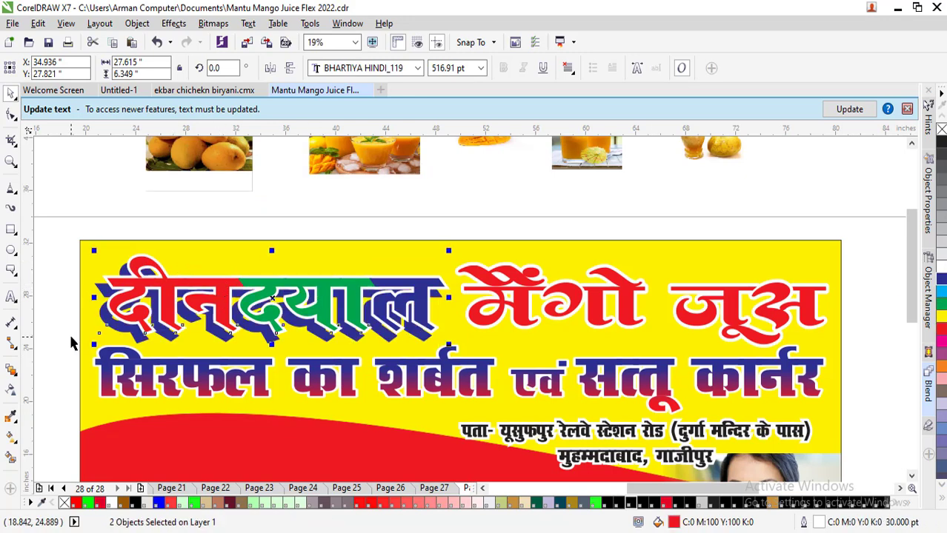
{"action": "left_click", "coordinate": [11, 371]}
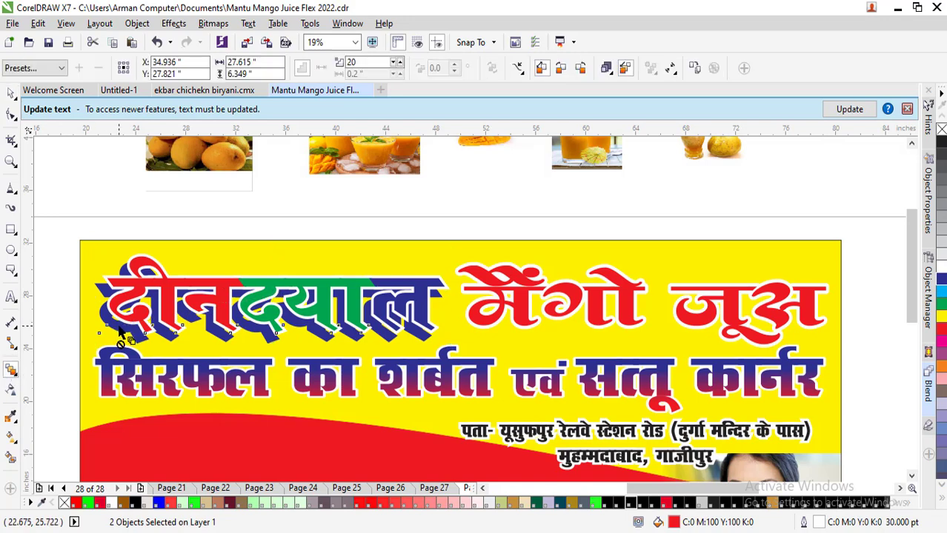
{"action": "left_click_drag", "start_coordinate": [143, 342], "coordinate": [143, 343]}
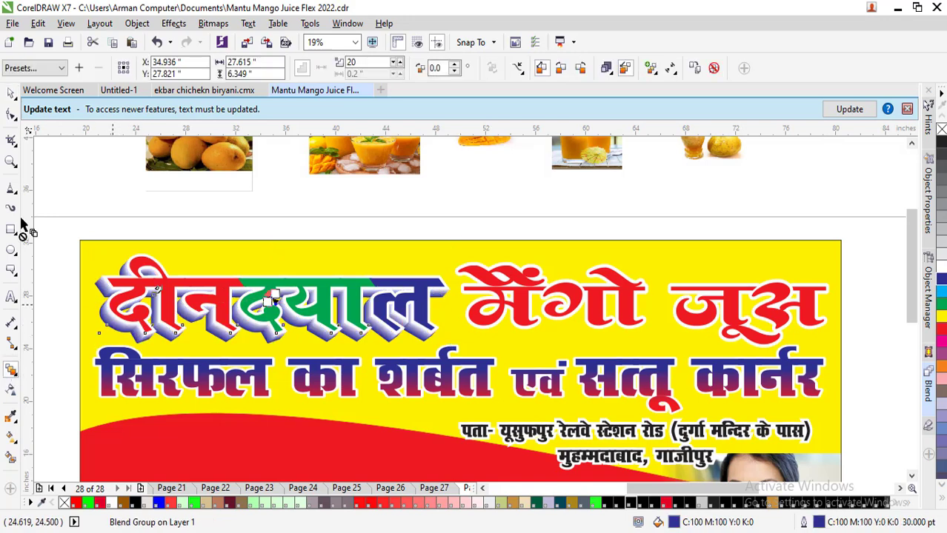
Select the blended shop name together with "मैंगो जूस" and move this title line slightly down
{"action": "left_click", "coordinate": [10, 96]}
{"action": "left_click_drag", "start_coordinate": [64, 199], "coordinate": [528, 317]}
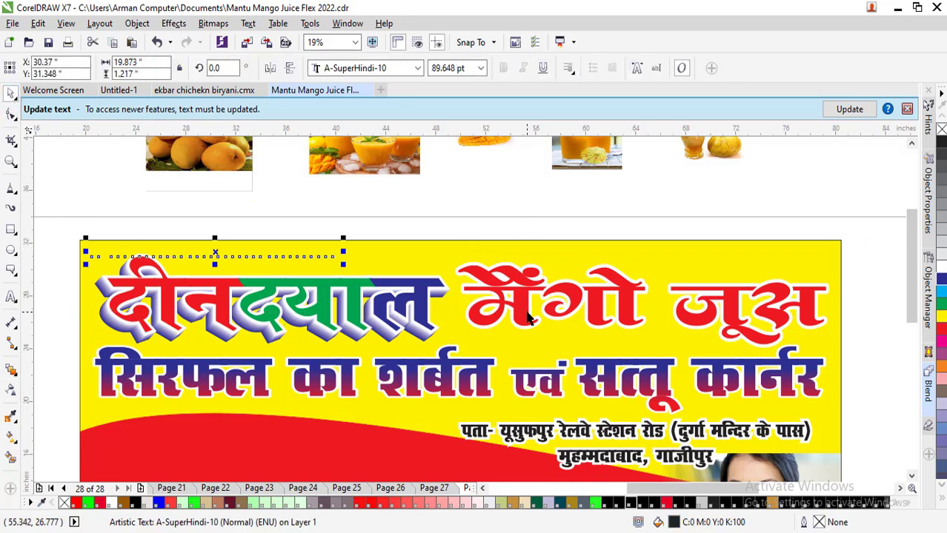
{"action": "left_click", "coordinate": [253, 200]}
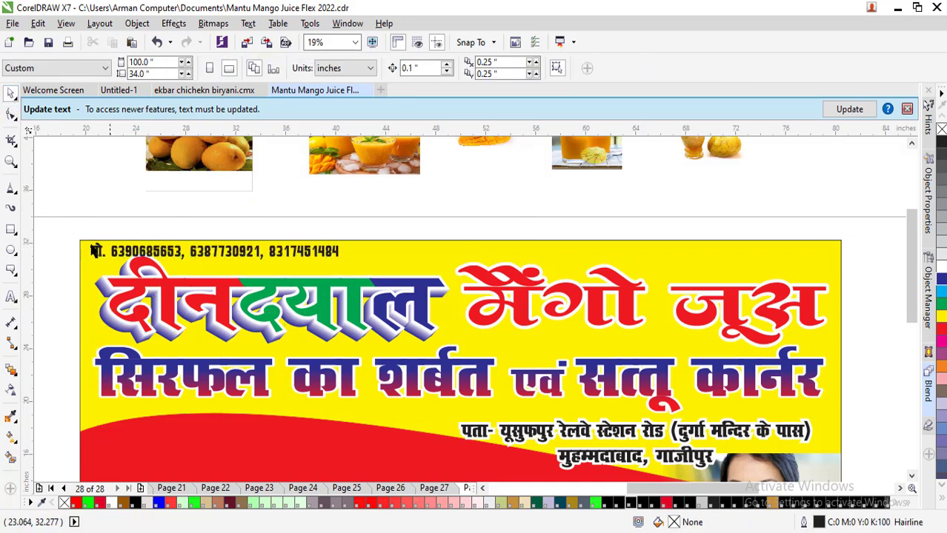
{"action": "left_click_drag", "start_coordinate": [320, 315], "coordinate": [826, 363]}
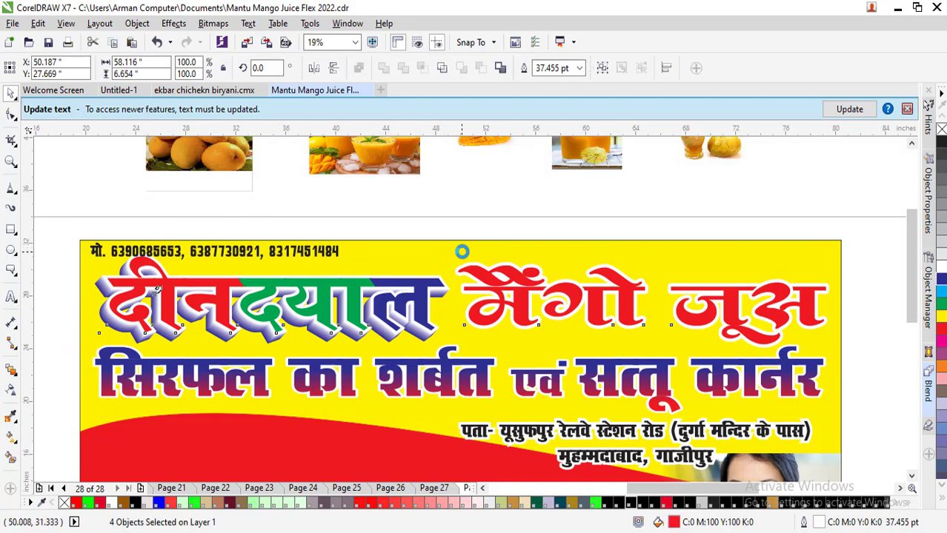
{"action": "left_click_drag", "start_coordinate": [464, 251], "coordinate": [471, 259]}
Enlarge the mobile-number line above the shop name to about 23.4 × 1.4 inches
{"action": "left_click", "coordinate": [343, 247]}
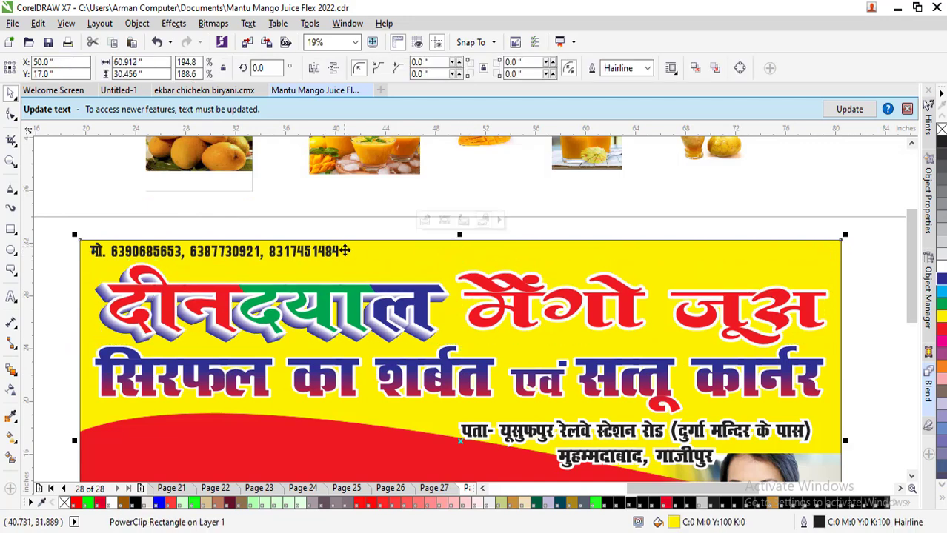
{"action": "left_click", "coordinate": [333, 254]}
{"action": "left_click_drag", "start_coordinate": [345, 263], "coordinate": [383, 265]}
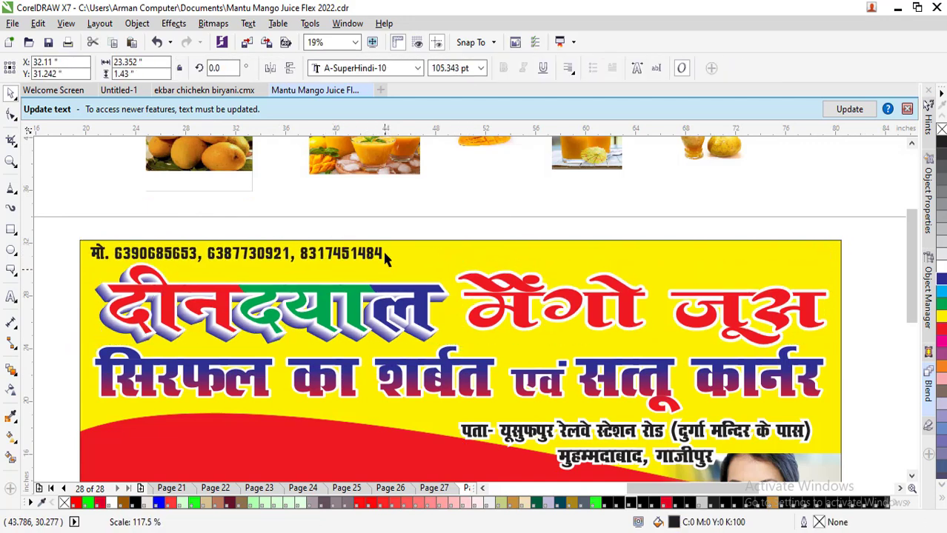
{"action": "left_click", "coordinate": [429, 213]}
Place the owner's name at the banner's upper right corner and fill it red
{"action": "scroll", "coordinate": [429, 213], "scroll_direction": "down", "scroll_amount": 2}
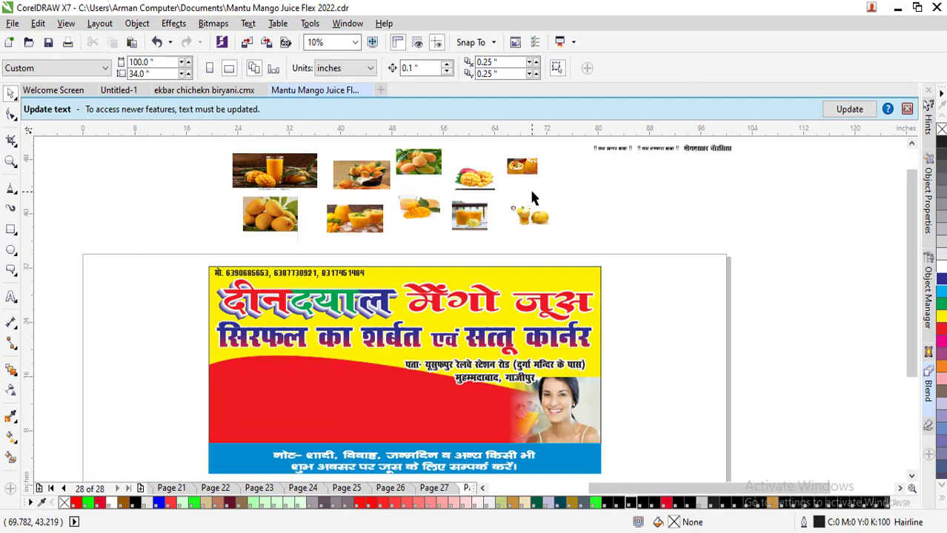
{"action": "left_click_drag", "start_coordinate": [700, 151], "coordinate": [565, 279]}
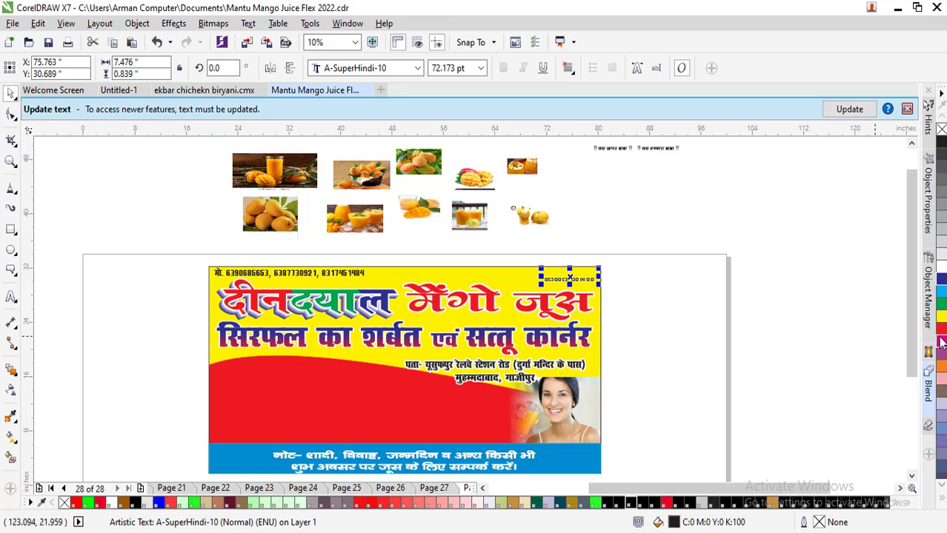
{"action": "left_click", "coordinate": [613, 226]}
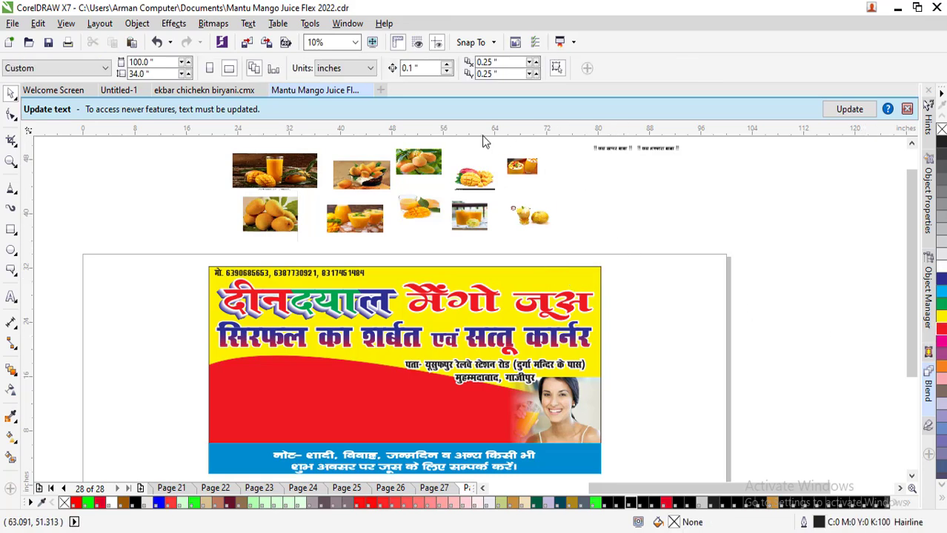
Place the two "जय … बाबा" invocation lines at the banner's top edge, between the mobile numbers and the owner's name
{"action": "scroll", "coordinate": [689, 147], "scroll_direction": "up", "scroll_amount": 1}
{"action": "left_click", "coordinate": [665, 176]}
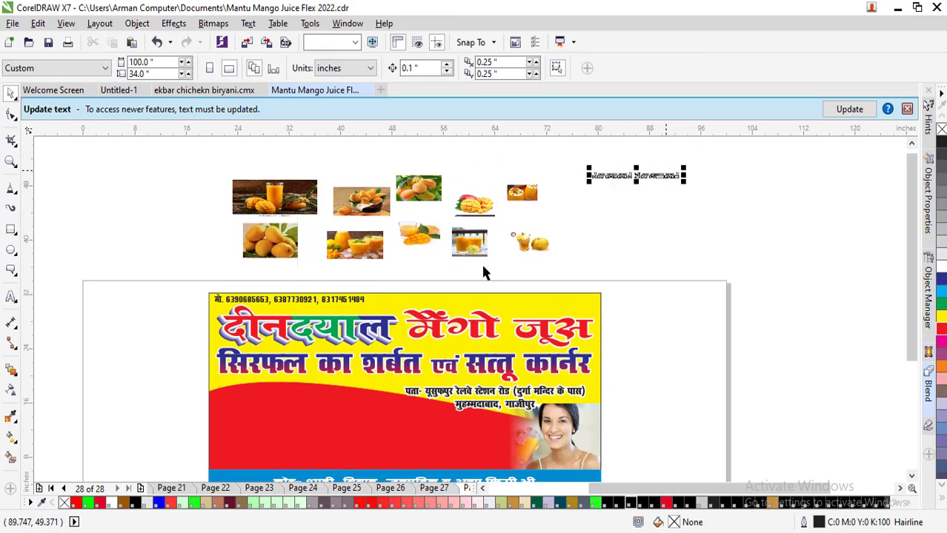
{"action": "left_click_drag", "start_coordinate": [613, 180], "coordinate": [409, 303]}
{"action": "scroll", "coordinate": [403, 327], "scroll_direction": "up", "scroll_amount": 2}
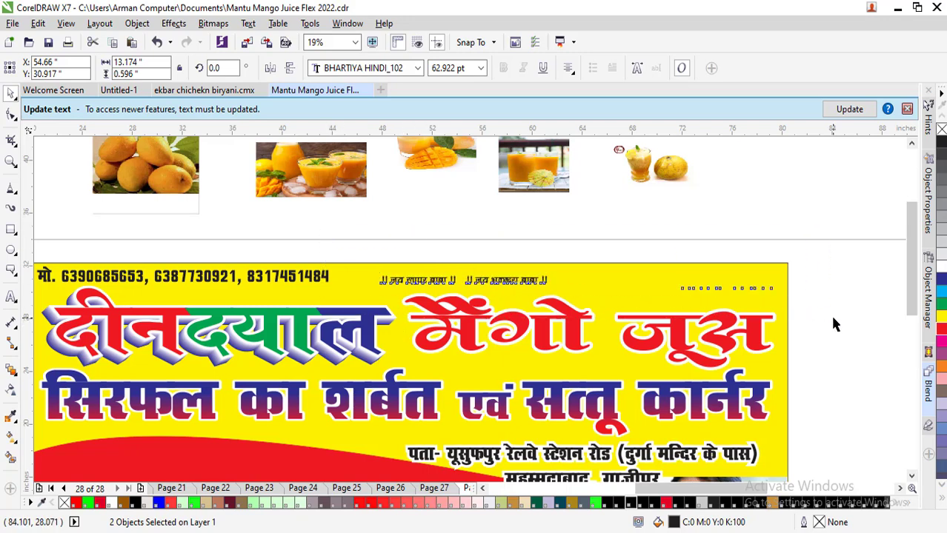
{"action": "left_click", "coordinate": [593, 244]}
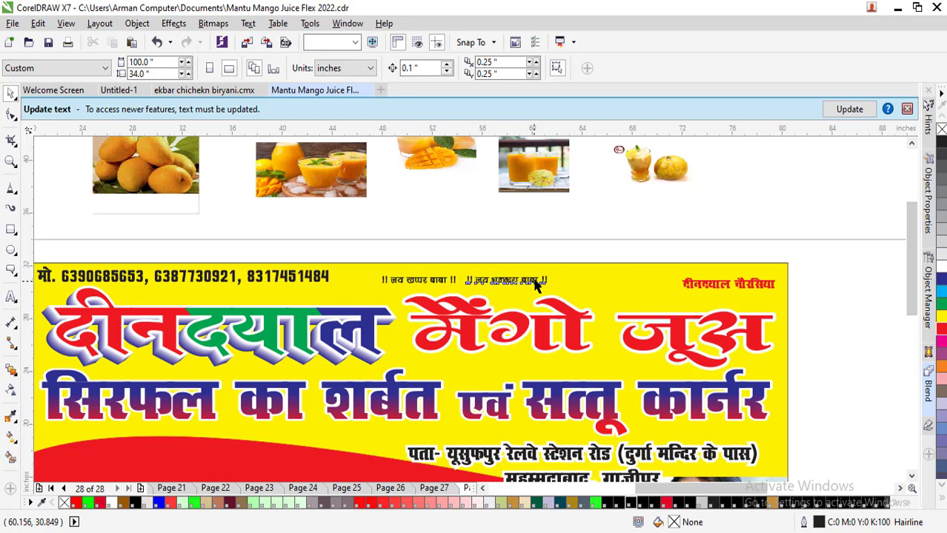
Fill the two invocation lines blue, enlarge them to about 17.7 × 0.8 inches and enlarge the owner's name beside them
{"action": "left_click_drag", "start_coordinate": [357, 234], "coordinate": [616, 286]}
{"action": "left_click", "coordinate": [941, 283]}
{"action": "left_click_drag", "start_coordinate": [694, 288], "coordinate": [679, 286]}
{"action": "left_click_drag", "start_coordinate": [762, 274], "coordinate": [776, 267]}
Colour the mobile-number line blue, with its first number red and its second number cyan
{"action": "left_click", "coordinate": [227, 275]}
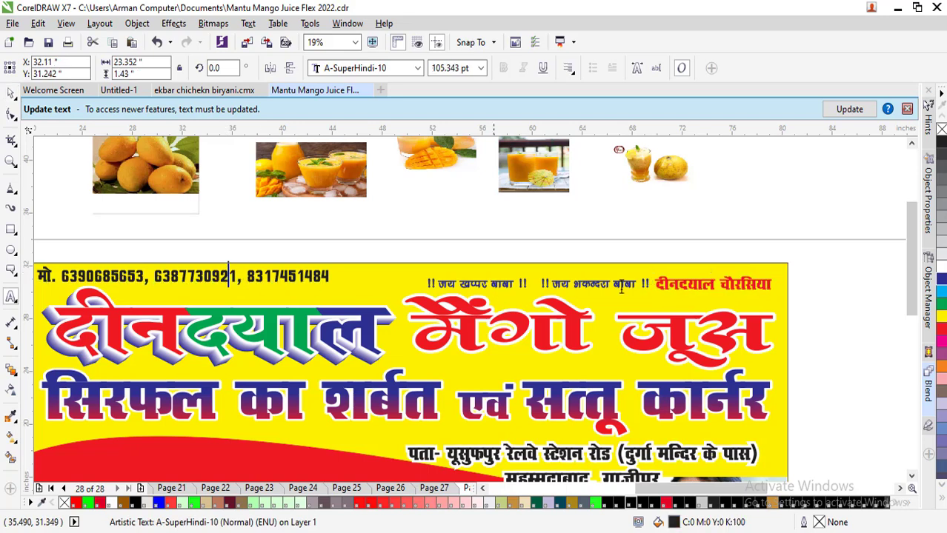
{"action": "double_click", "coordinate": [129, 274]}
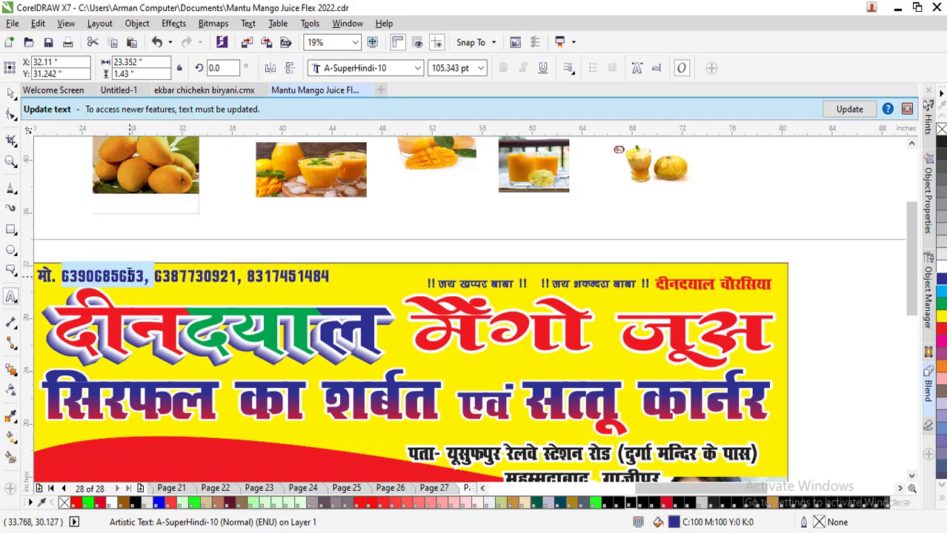
{"action": "left_click", "coordinate": [941, 329]}
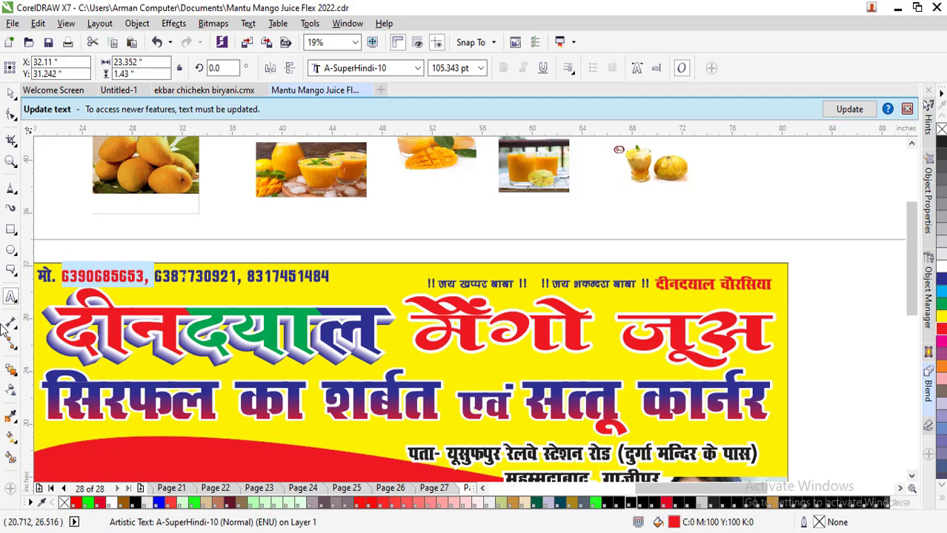
{"action": "double_click", "coordinate": [211, 275]}
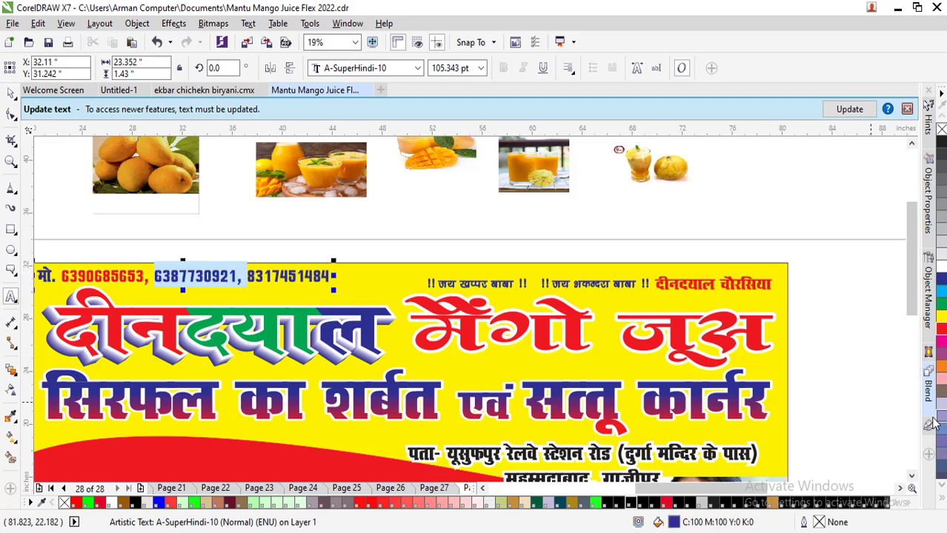
{"action": "left_click", "coordinate": [942, 502]}
{"action": "left_click", "coordinate": [894, 489]}
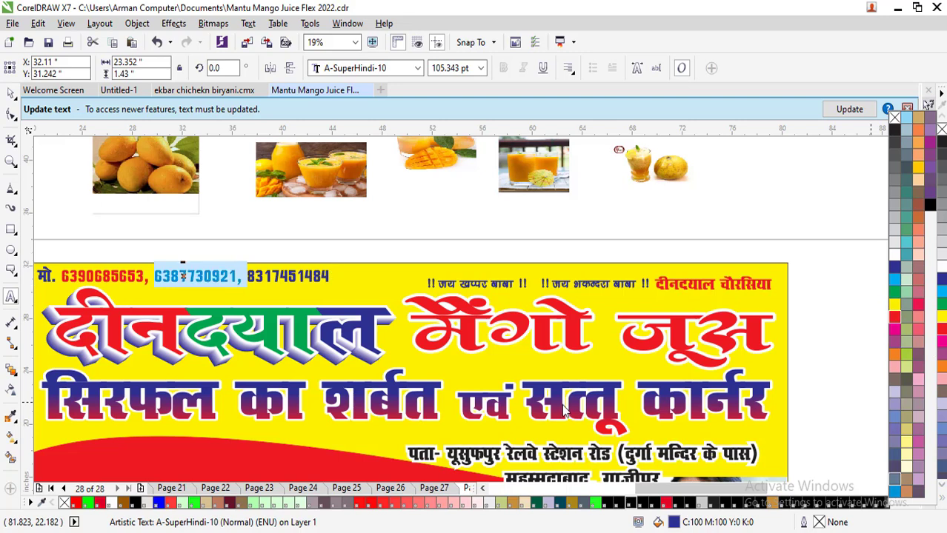
Add a thin white outline behind the fill of the mobile-number line
{"action": "left_click", "coordinate": [305, 279]}
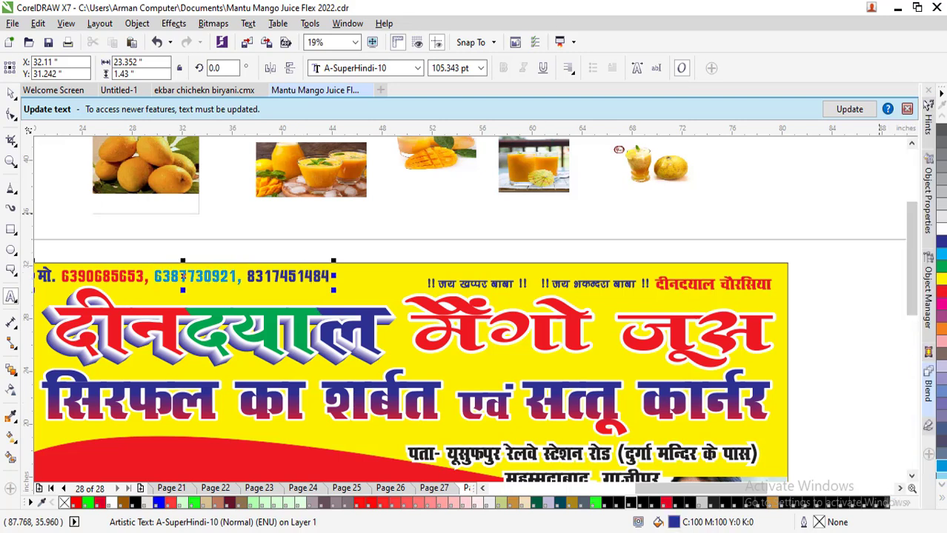
{"action": "key", "text": "F12"}
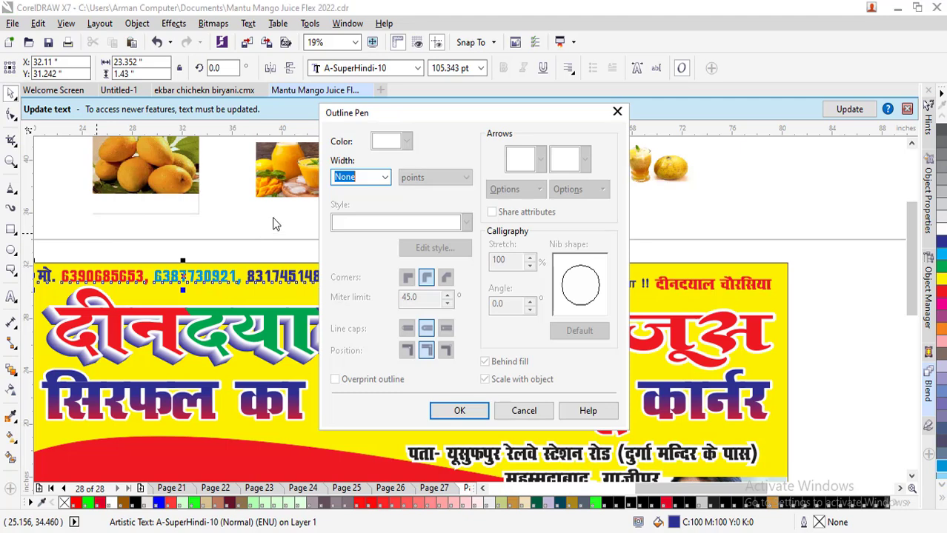
{"action": "type", "text": "1"}
{"action": "key", "text": "Return"}
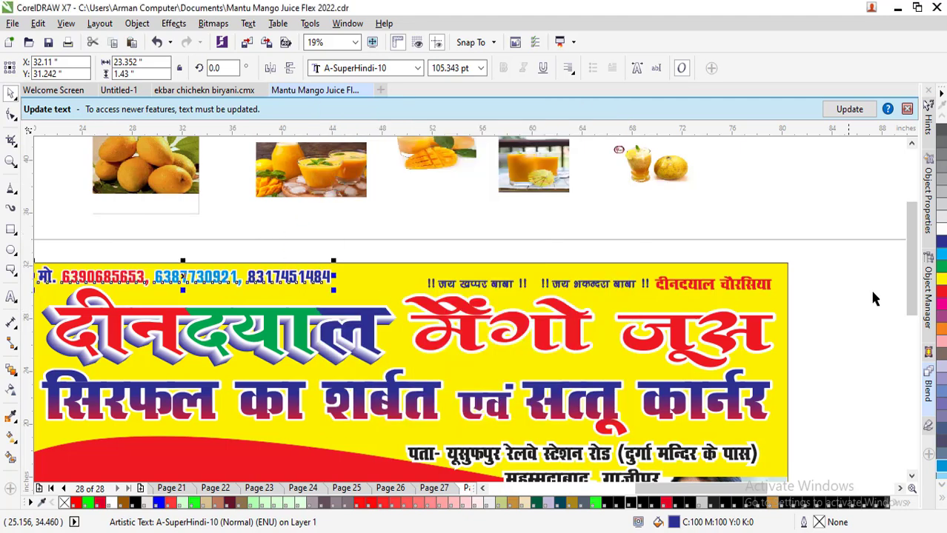
Nudge the two invocation lines left and slightly up, to about X 58.9, Y 31.0 inches, away from the owner's name
{"action": "left_click", "coordinate": [489, 284]}
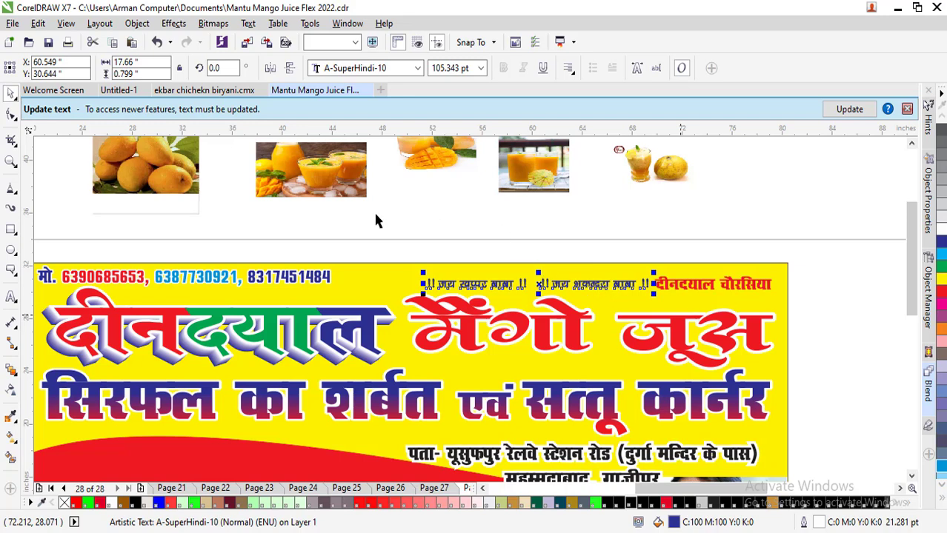
{"action": "key", "text": "Left"}
{"action": "key", "text": "Left"}
{"action": "key", "text": "Up"}
{"action": "key", "text": "Up"}
{"action": "key", "text": "Left"}
{"action": "key", "text": "Left"}
{"action": "key", "text": "Left"}
{"action": "key", "text": "Left"}
{"action": "key", "text": "Left"}
{"action": "key", "text": "Left"}
{"action": "key", "text": "Left"}
{"action": "key", "text": "Left"}
{"action": "key", "text": "Left"}
{"action": "key", "text": "Left"}
{"action": "key", "text": "Left"}
{"action": "key", "text": "Left"}
{"action": "key", "text": "Left"}
{"action": "key", "text": "Left"}
{"action": "key", "text": "Up"}
{"action": "key", "text": "Up"}
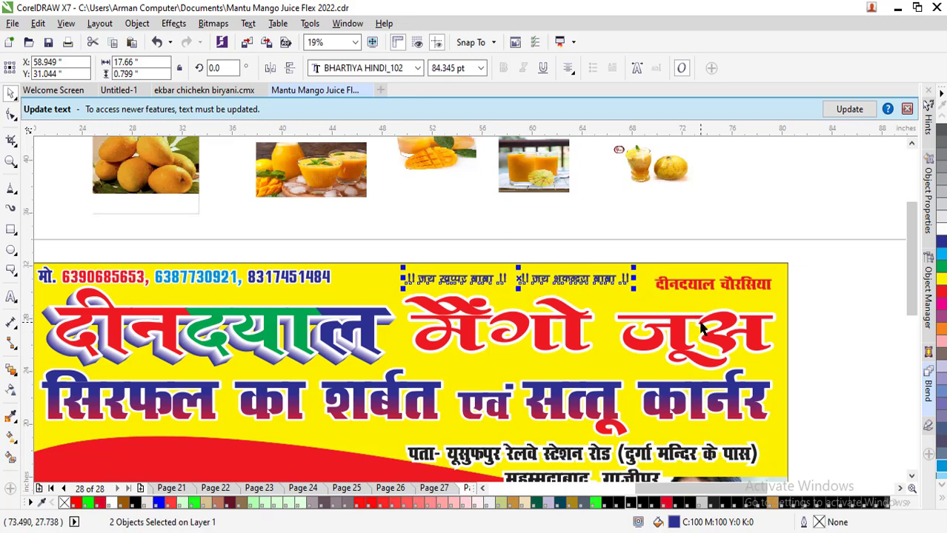
Add a thin white outline of about 8 pt behind the fill of the two invocation lines and outline the owner's name likewise
{"action": "key", "text": "F12"}
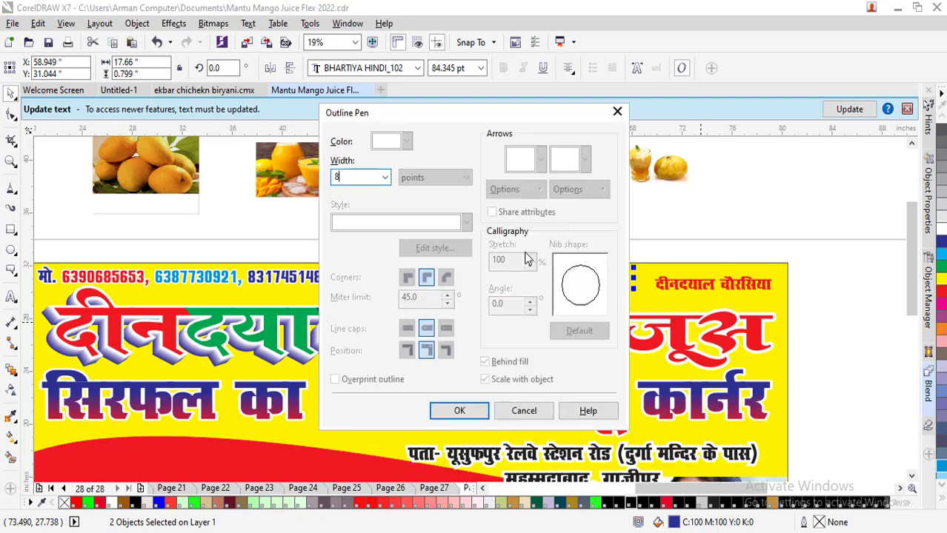
{"action": "key", "text": "Return"}
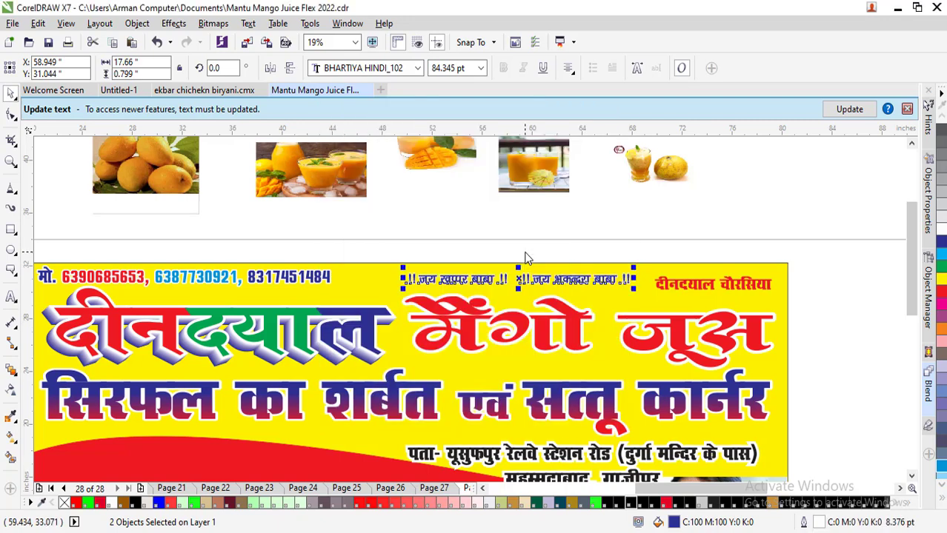
{"action": "left_click", "coordinate": [679, 296]}
{"action": "key", "text": "F12"}
{"action": "key", "text": "Return"}
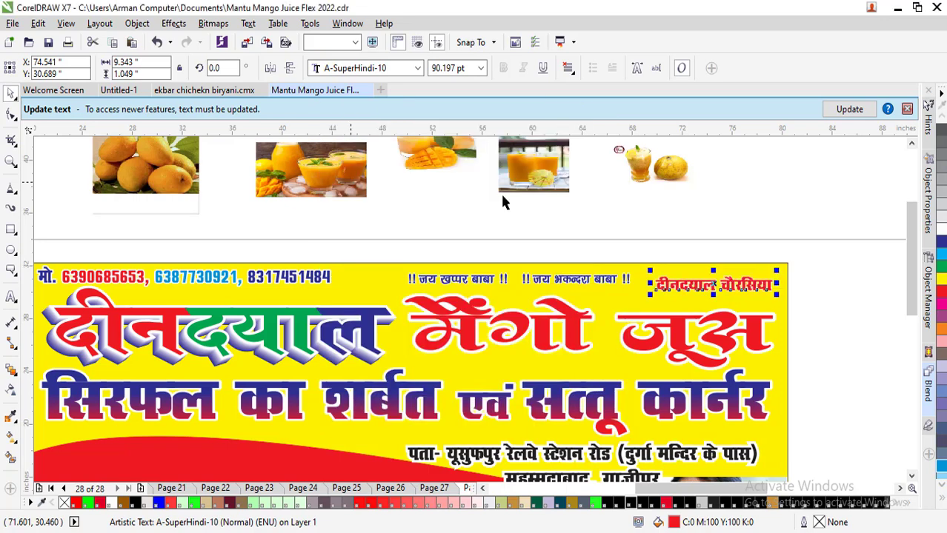
{"action": "left_click", "coordinate": [729, 206]}
{"action": "key", "text": "F4"}
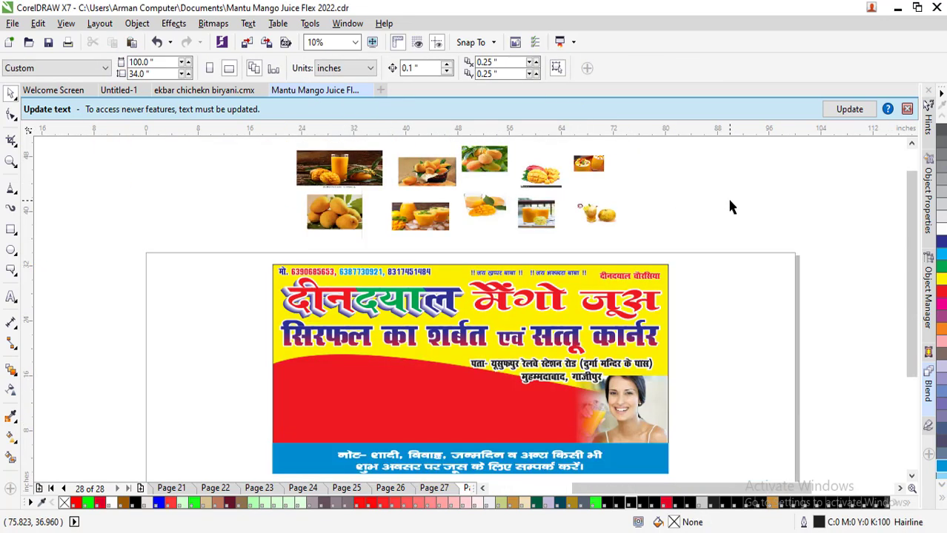
Draw a rectangle about 9.7 × 7.9 inches in the red area's lower-left corner and round its corners to about 0.86 inches
{"action": "left_click", "coordinate": [11, 231]}
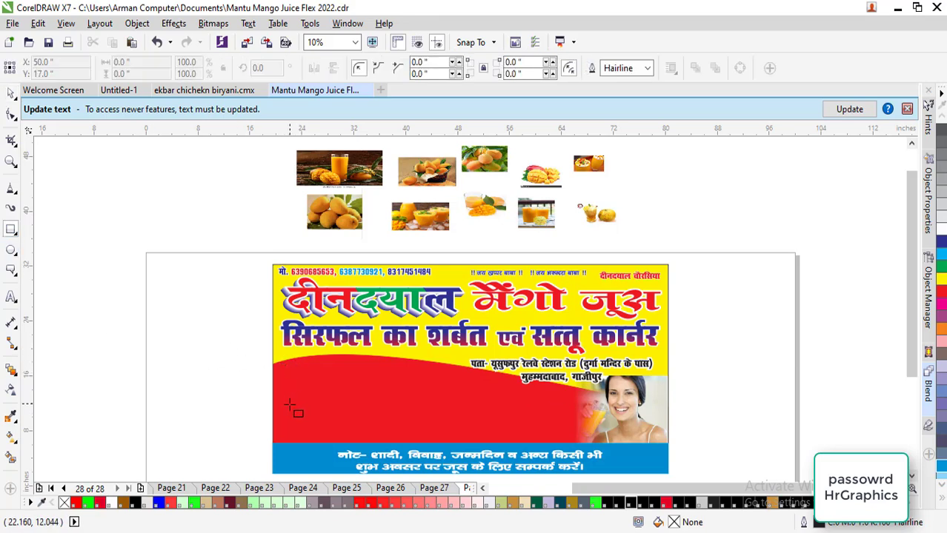
{"action": "left_click_drag", "start_coordinate": [280, 388], "coordinate": [343, 442]}
{"action": "left_click", "coordinate": [11, 113]}
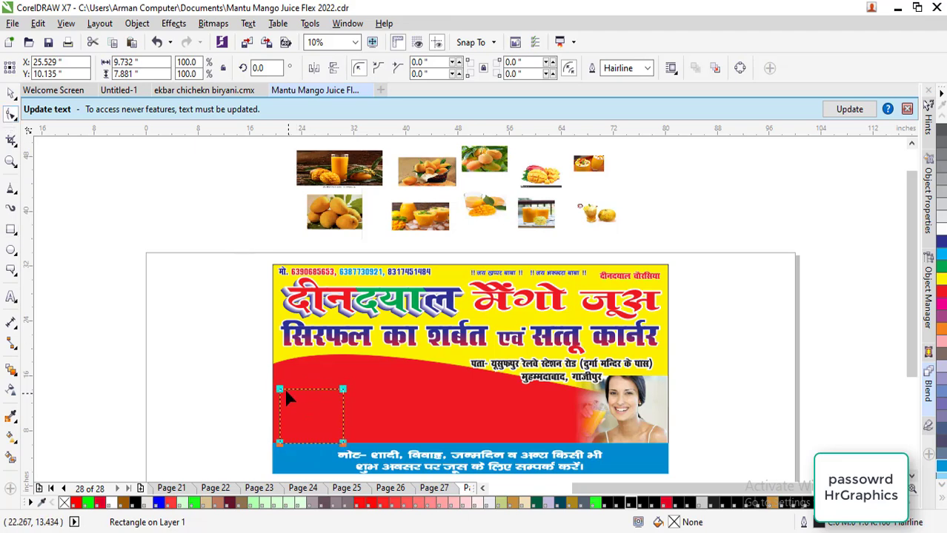
{"action": "left_click_drag", "start_coordinate": [287, 390], "coordinate": [285, 393]}
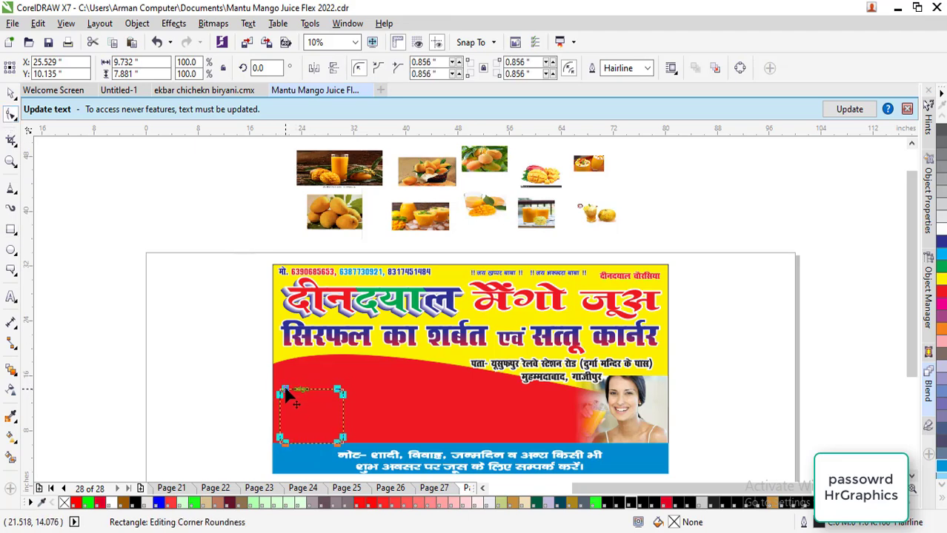
{"action": "left_click", "coordinate": [11, 94]}
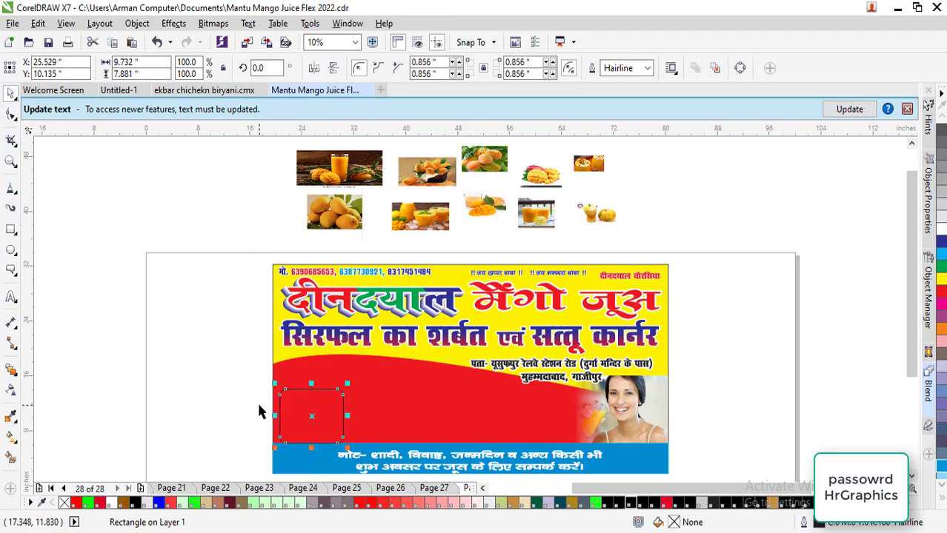
Duplicate the rounded frame four times along the row, making each copy smaller, with the last about 6.2 × 5.1 inches
{"action": "left_click_drag", "start_coordinate": [296, 405], "coordinate": [363, 410]}
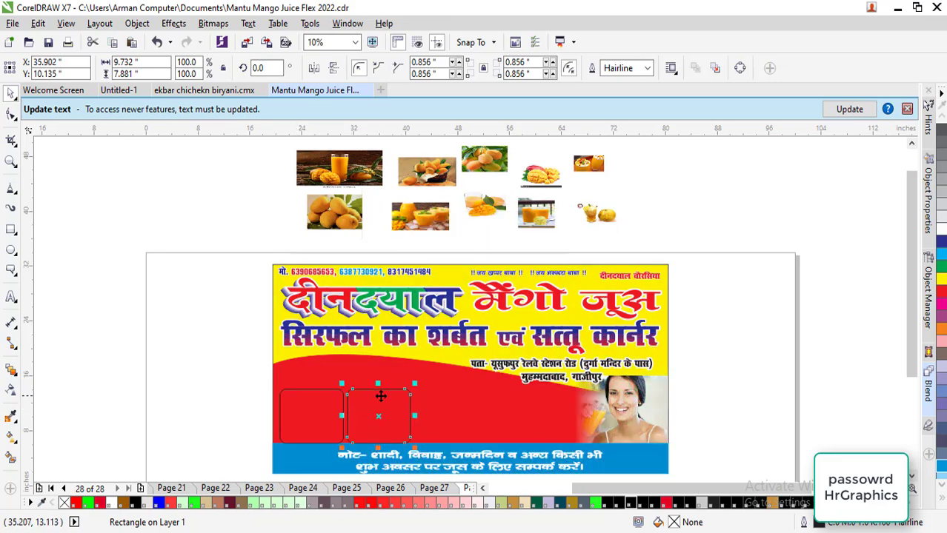
{"action": "left_click_drag", "start_coordinate": [413, 385], "coordinate": [437, 416]}
{"action": "left_click_drag", "start_coordinate": [469, 388], "coordinate": [537, 394]}
{"action": "scroll", "coordinate": [424, 469], "scroll_direction": "up", "scroll_amount": 1}
{"action": "left_click_drag", "start_coordinate": [605, 331], "coordinate": [584, 347]}
{"action": "left_click_drag", "start_coordinate": [548, 376], "coordinate": [639, 373]}
{"action": "left_click_drag", "start_coordinate": [680, 343], "coordinate": [667, 356]}
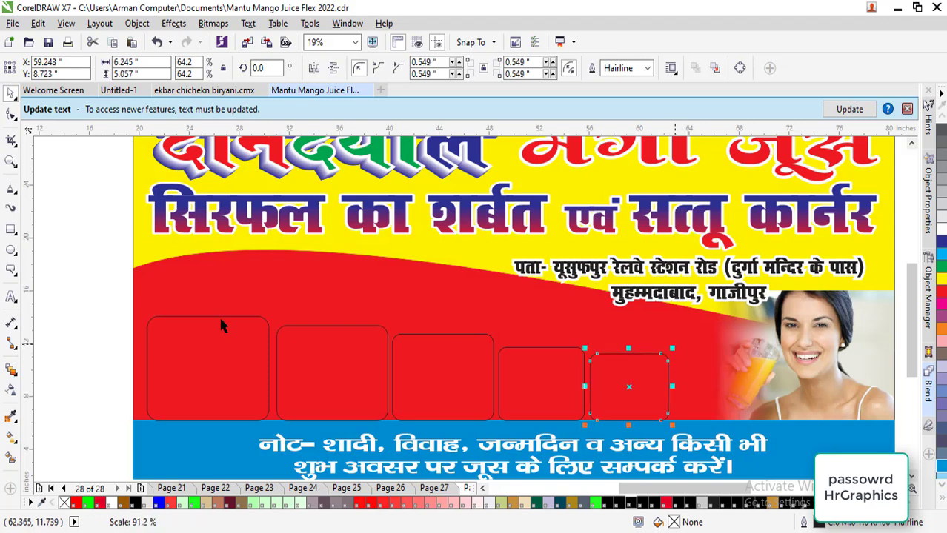
Group the five rounded frames and stretch the row to about 47.5 × 6.3 inches
{"action": "left_click_drag", "start_coordinate": [68, 295], "coordinate": [694, 449]}
{"action": "left_click_drag", "start_coordinate": [408, 309], "coordinate": [413, 341]}
{"action": "key", "text": "ctrl+g"}
{"action": "left_click_drag", "start_coordinate": [670, 343], "coordinate": [744, 324]}
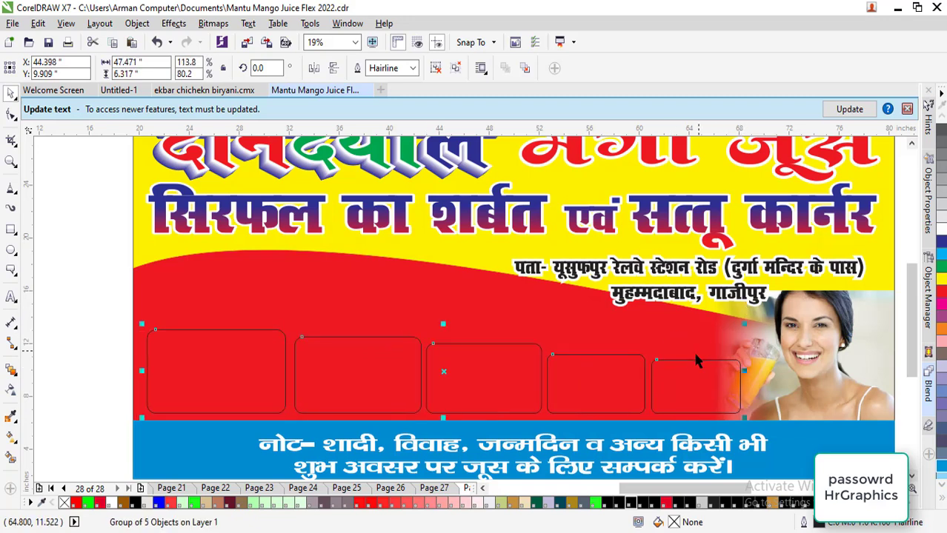
Duplicate the frame row directly above the original, centred at about Y 16.6 inches
{"action": "left_click_drag", "start_coordinate": [683, 381], "coordinate": [694, 317]}
{"action": "right_click", "coordinate": [692, 310]}
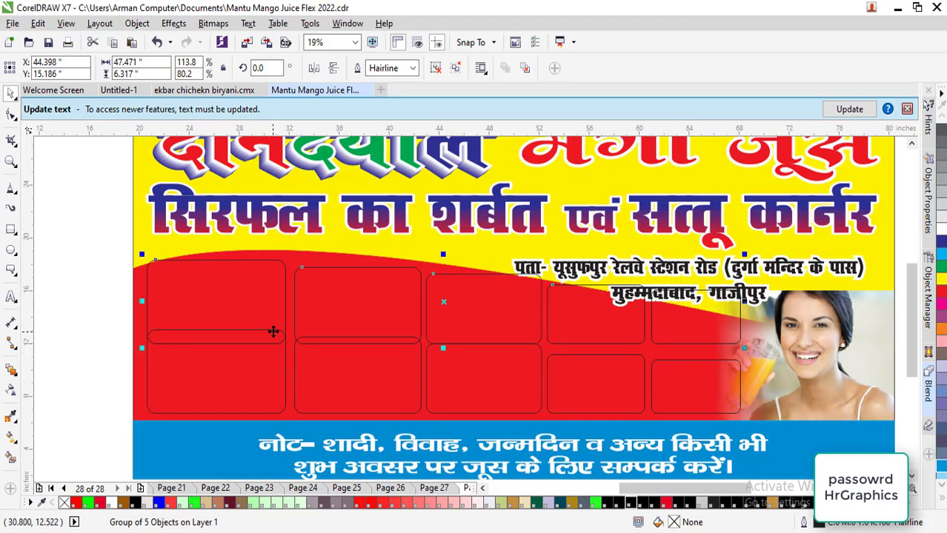
{"action": "left_click_drag", "start_coordinate": [249, 319], "coordinate": [255, 304]}
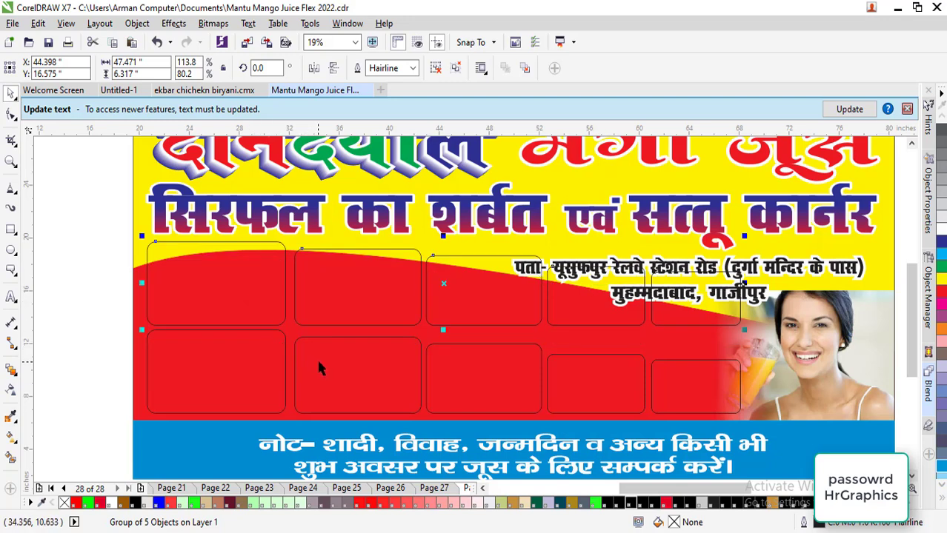
Lower the second and third frames of the upper row to close the gaps to the frames beneath them
{"action": "left_click", "coordinate": [350, 311], "text": "ctrl"}
{"action": "left_click_drag", "start_coordinate": [359, 291], "coordinate": [356, 294]}
{"action": "key", "text": "Down"}
{"action": "key", "text": "Down"}
{"action": "key", "text": "Down"}
{"action": "key", "text": "Down"}
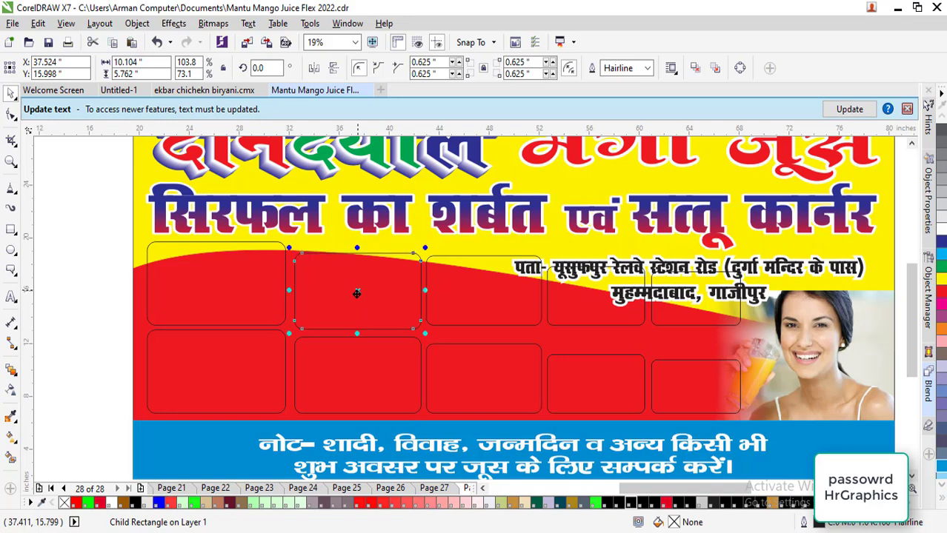
{"action": "left_click", "coordinate": [501, 316], "text": "ctrl"}
{"action": "key", "text": "Down"}
{"action": "key", "text": "Down"}
{"action": "key", "text": "Down"}
{"action": "key", "text": "Down"}
{"action": "key", "text": "Down"}
{"action": "key", "text": "Down"}
{"action": "key", "text": "Down"}
{"action": "key", "text": "Down"}
{"action": "key", "text": "Down"}
{"action": "key", "text": "Down"}
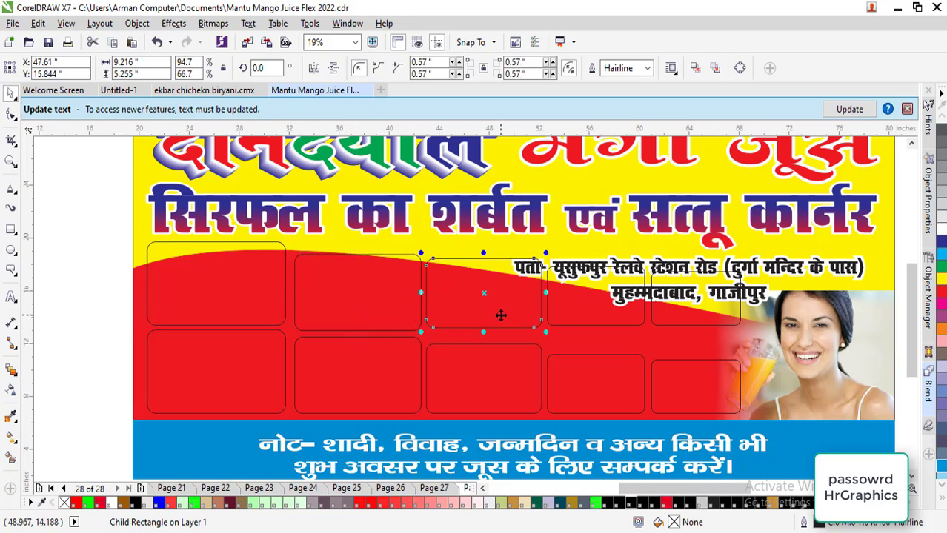
Lower the fourth frame of the upper row to about Y 13.7 inches, just above the frame beneath it
{"action": "left_click", "coordinate": [575, 322], "text": "ctrl"}
{"action": "key", "text": "Down"}
{"action": "key", "text": "Down"}
{"action": "key", "text": "Down"}
{"action": "key", "text": "Down"}
{"action": "key", "text": "Down"}
{"action": "key", "text": "Down"}
{"action": "key", "text": "Down"}
{"action": "key", "text": "Down"}
{"action": "key", "text": "Down"}
{"action": "key", "text": "Down"}
{"action": "key", "text": "Down"}
{"action": "key", "text": "Down"}
{"action": "key", "text": "Down"}
{"action": "key", "text": "Down"}
{"action": "key", "text": "Down"}
{"action": "key", "text": "Down"}
{"action": "key", "text": "Down"}
{"action": "key", "text": "Down"}
{"action": "key", "text": "Down"}
{"action": "key", "text": "Down"}
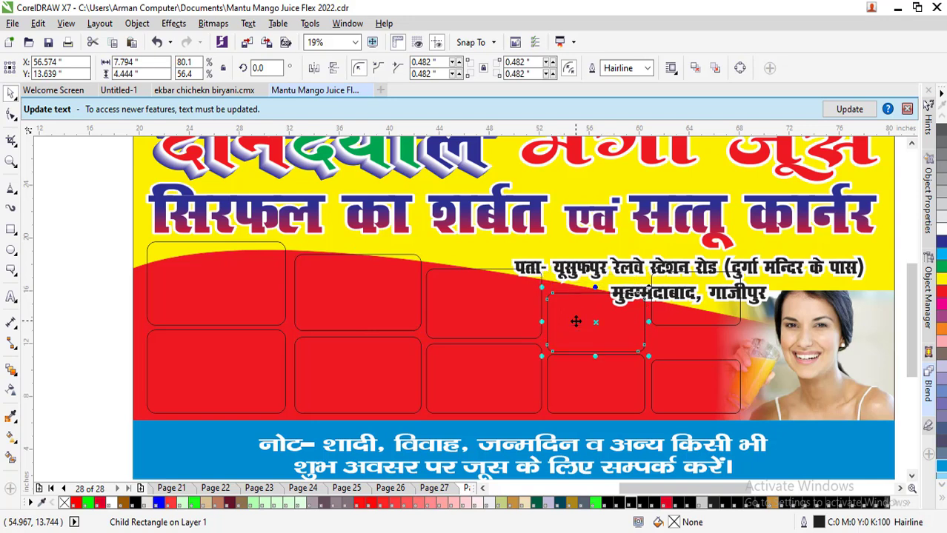
{"action": "key", "text": "Down"}
{"action": "key", "text": "Down"}
{"action": "key", "text": "Up"}
{"action": "key", "text": "Up"}
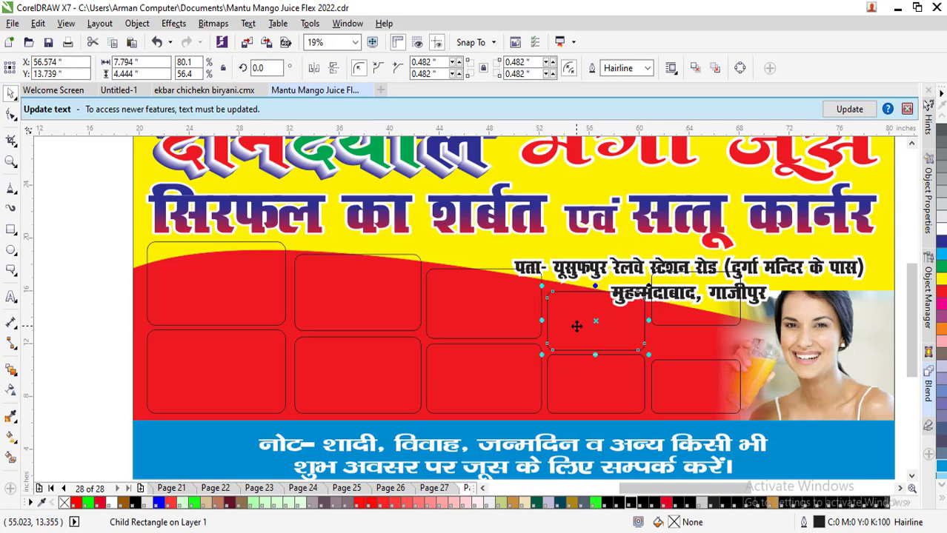
Lower the fifth frame of the upper row to about Y 13.4 inches, just above the frame beneath it
{"action": "left_click", "coordinate": [698, 320]}
{"action": "key", "text": "Down"}
{"action": "key", "text": "Down"}
{"action": "key", "text": "Down"}
{"action": "key", "text": "Down"}
{"action": "key", "text": "Down"}
{"action": "key", "text": "Down"}
{"action": "key", "text": "Down"}
{"action": "key", "text": "Down"}
{"action": "key", "text": "Down"}
{"action": "key", "text": "Down"}
{"action": "key", "text": "Down"}
{"action": "key", "text": "Down"}
{"action": "key", "text": "Down"}
{"action": "key", "text": "Down"}
{"action": "key", "text": "Down"}
{"action": "key", "text": "Down"}
{"action": "key", "text": "Down"}
{"action": "key", "text": "Down"}
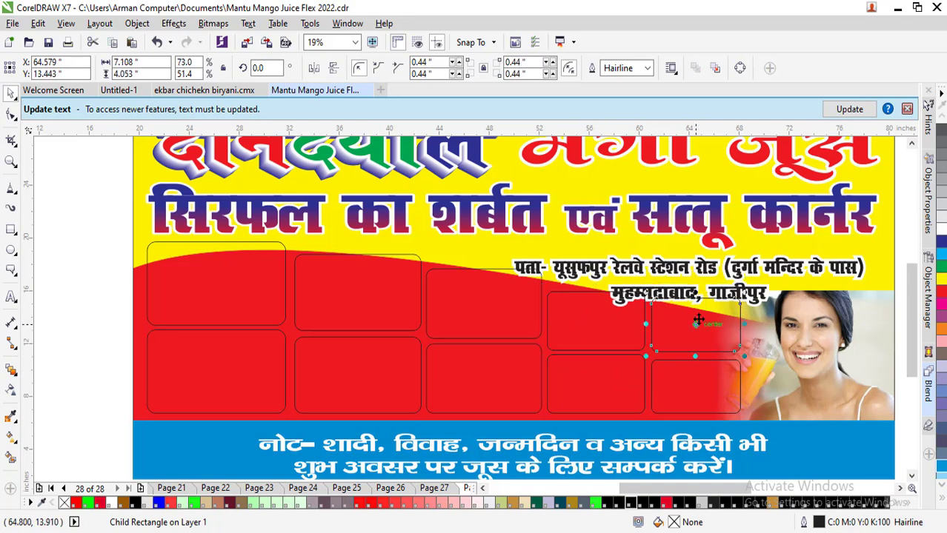
Select both frame rows and reduce their combined height to about 12.4 inches
{"action": "left_click", "coordinate": [584, 331]}
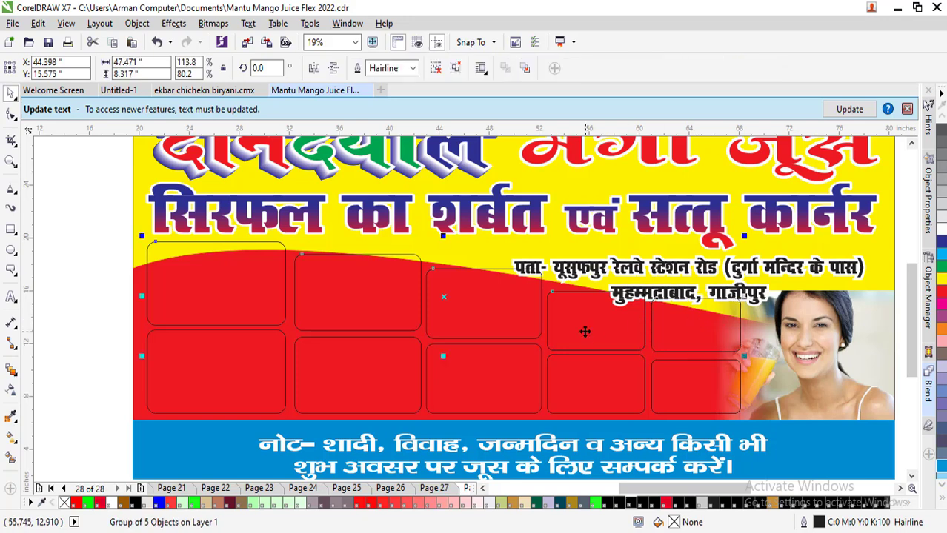
{"action": "left_click", "coordinate": [554, 383], "text": "shift"}
{"action": "left_click_drag", "start_coordinate": [443, 236], "coordinate": [465, 247]}
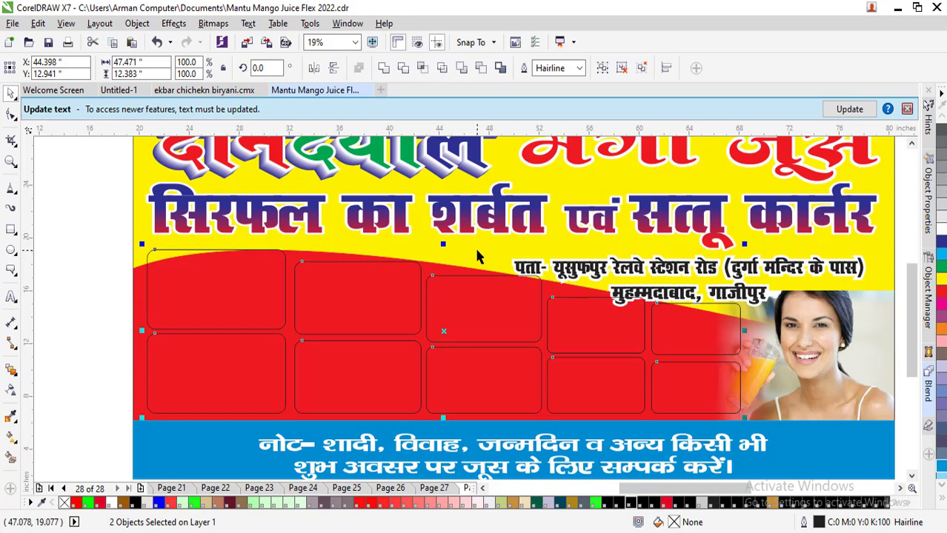
Give all the photo frames a white 8 pt outline
{"action": "key", "text": "F12"}
{"action": "left_click", "coordinate": [383, 178]}
{"action": "type", "text": "1"}
{"action": "key", "text": "Return"}
{"action": "key", "text": "Return"}
{"action": "right_click", "coordinate": [942, 231]}
Shift the second title line and both address lines slightly up, and widen the lower address line to about 14.4 inches
{"action": "left_click_drag", "start_coordinate": [661, 269], "coordinate": [667, 265]}
{"action": "left_click_drag", "start_coordinate": [689, 214], "coordinate": [689, 207]}
{"action": "left_click_drag", "start_coordinate": [718, 264], "coordinate": [715, 258]}
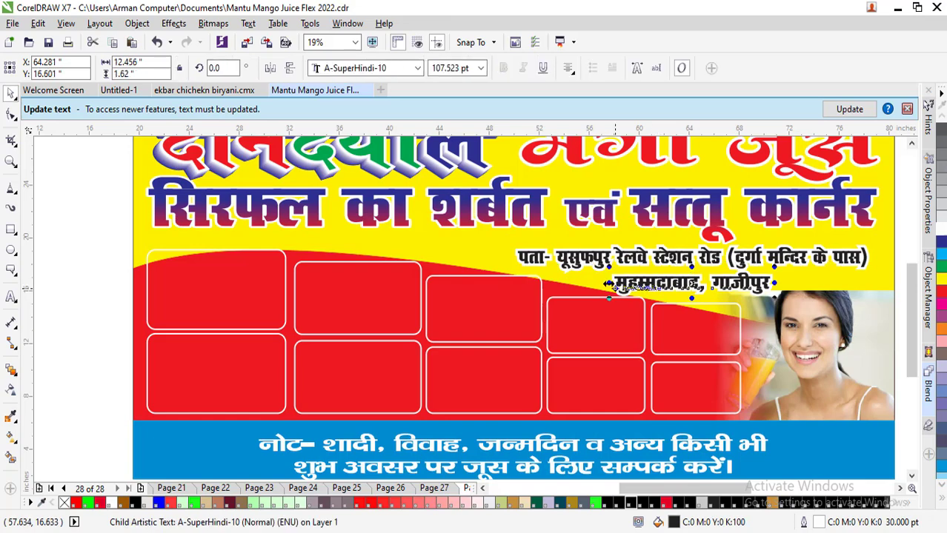
{"action": "left_click_drag", "start_coordinate": [609, 283], "coordinate": [585, 283]}
{"action": "key", "text": "F4"}
{"action": "scroll", "coordinate": [364, 317], "scroll_direction": "down", "scroll_amount": 2}
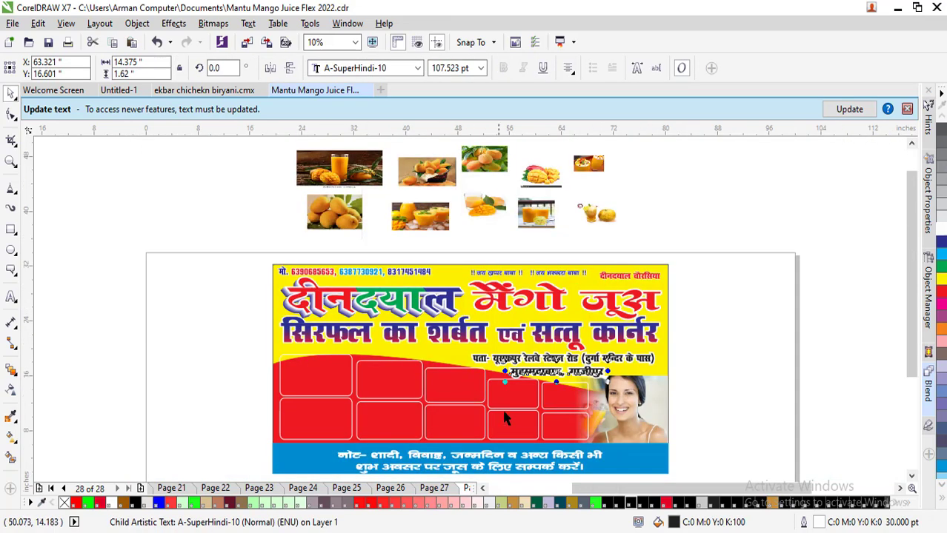
Move the dark juice-glass photo beside the banner and ungroup both rows of photo frames
{"action": "left_click_drag", "start_coordinate": [356, 169], "coordinate": [222, 400]}
{"action": "left_click", "coordinate": [299, 383]}
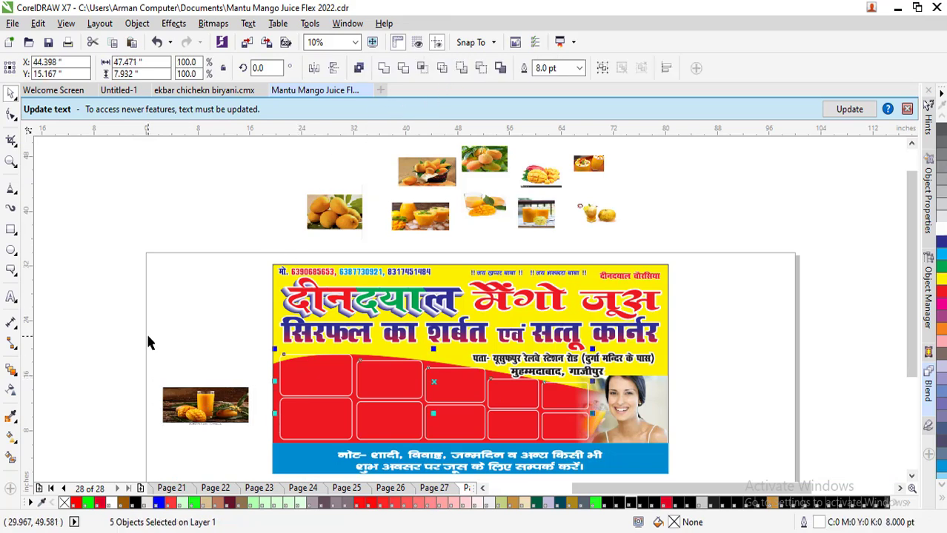
{"action": "left_click", "coordinate": [177, 333]}
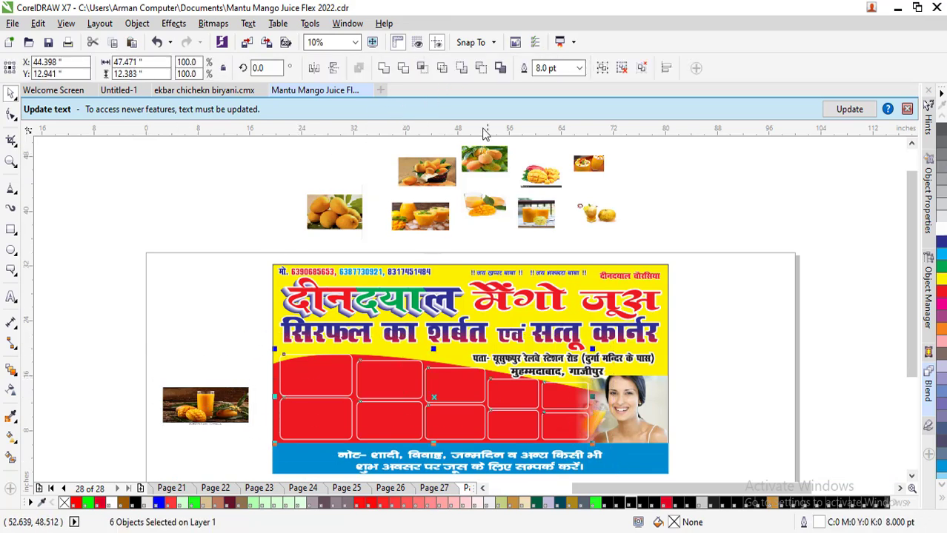
{"action": "left_click", "coordinate": [640, 68]}
{"action": "left_click", "coordinate": [207, 266]}
PowerClip the juice-glass photo into the first upper frame and enlarge it inside to about 16.1 × 6.8 inches
{"action": "left_click", "coordinate": [212, 393]}
{"action": "key", "text": "alt+c"}
{"action": "key", "text": "w"}
{"action": "key", "text": "p"}
{"action": "left_click", "coordinate": [310, 375]}
{"action": "left_click", "coordinate": [314, 375], "text": "ctrl"}
{"action": "scroll", "coordinate": [314, 376], "scroll_direction": "up", "scroll_amount": 1}
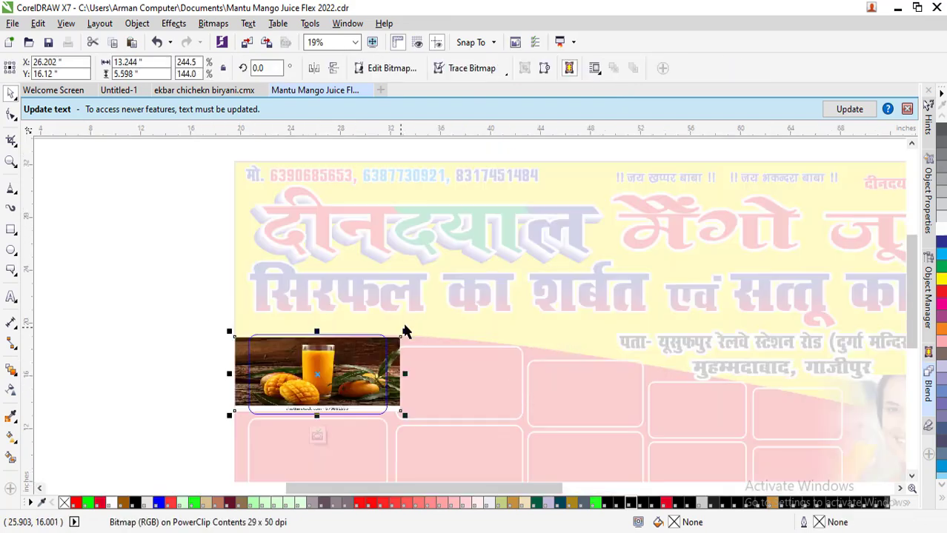
{"action": "left_click_drag", "start_coordinate": [408, 329], "coordinate": [421, 320]}
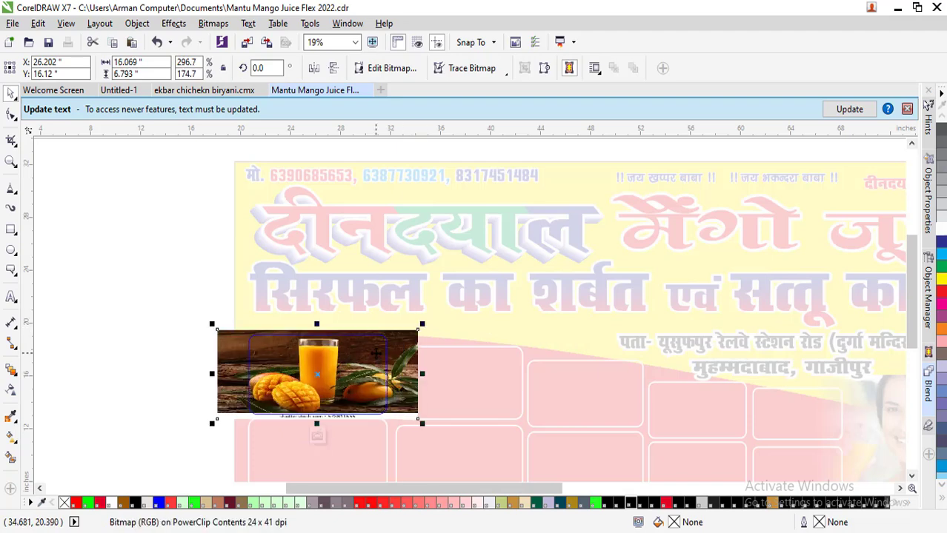
{"action": "left_click", "coordinate": [153, 238], "text": "ctrl"}
{"action": "scroll", "coordinate": [153, 237], "scroll_direction": "down", "scroll_amount": 1}
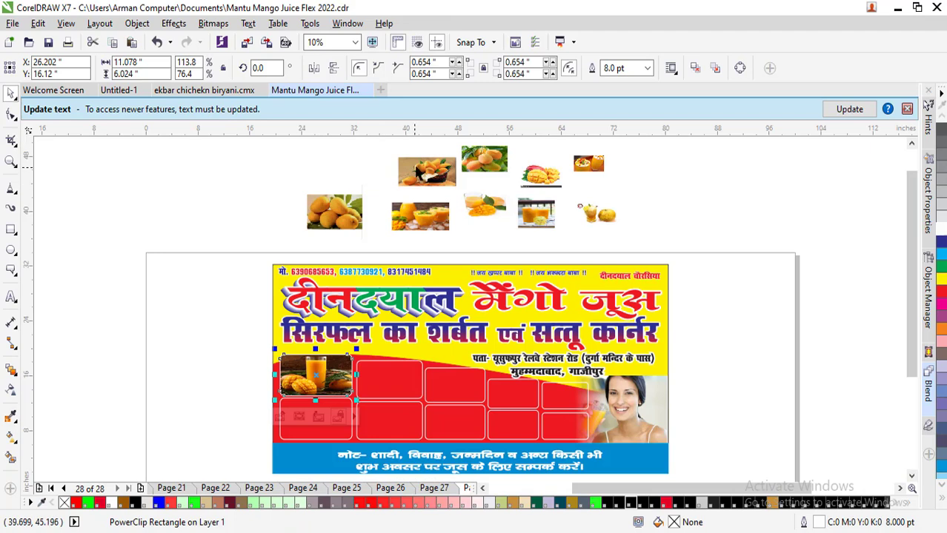
PowerClip the remaining four photos of the upper photo row into the second to fifth upper frames, in order
{"action": "left_click", "coordinate": [421, 193]}
{"action": "left_click_drag", "start_coordinate": [391, 382], "coordinate": [391, 382]}
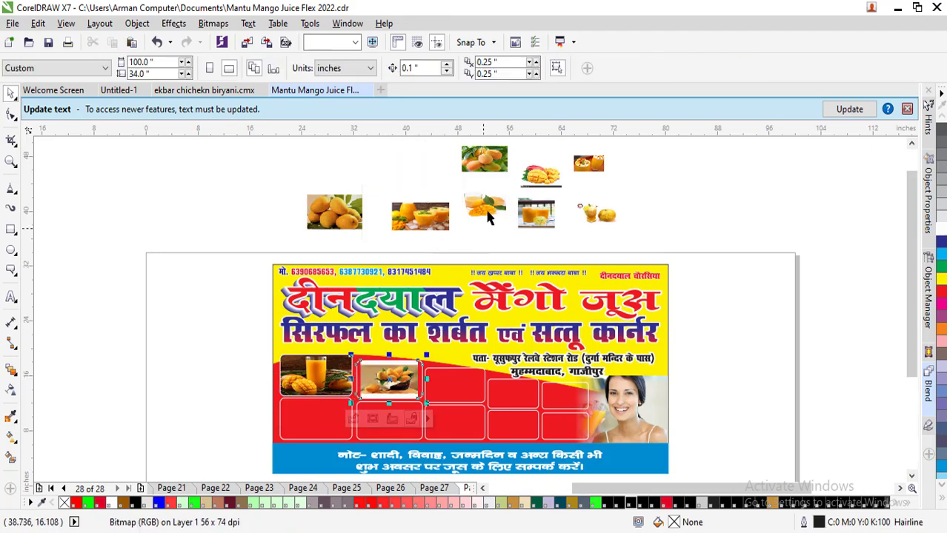
{"action": "left_click", "coordinate": [489, 162]}
{"action": "left_click_drag", "start_coordinate": [457, 382], "coordinate": [457, 381]}
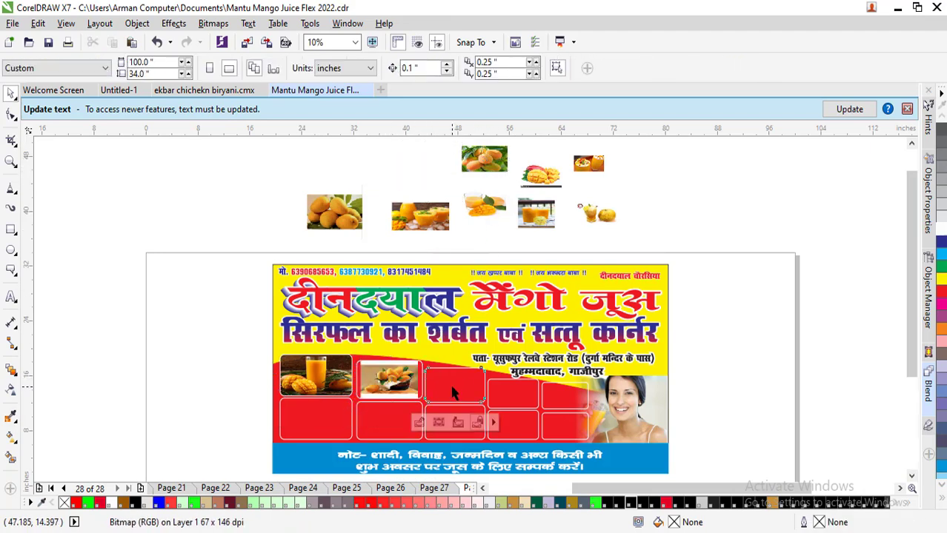
{"action": "left_click", "coordinate": [551, 182]}
{"action": "left_click", "coordinate": [509, 380]}
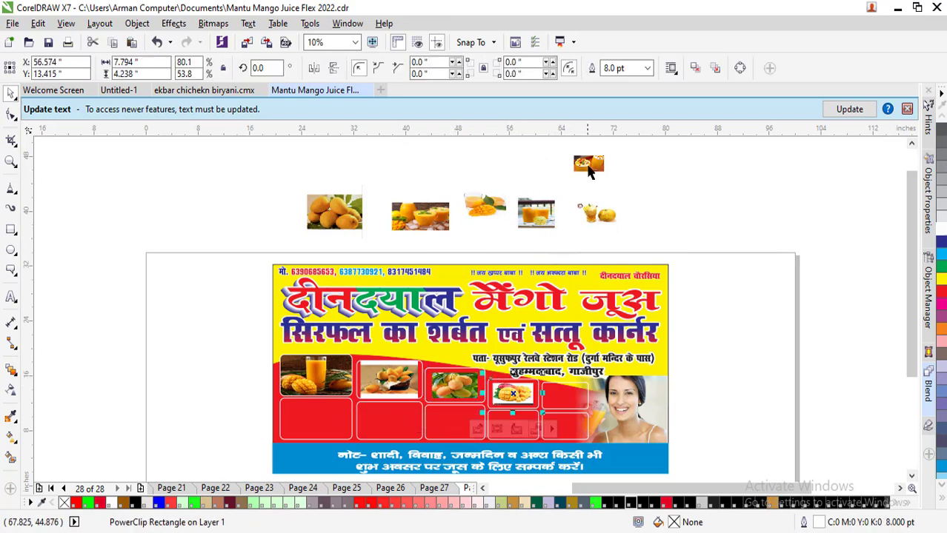
{"action": "left_click", "coordinate": [588, 166]}
{"action": "left_click", "coordinate": [557, 394]}
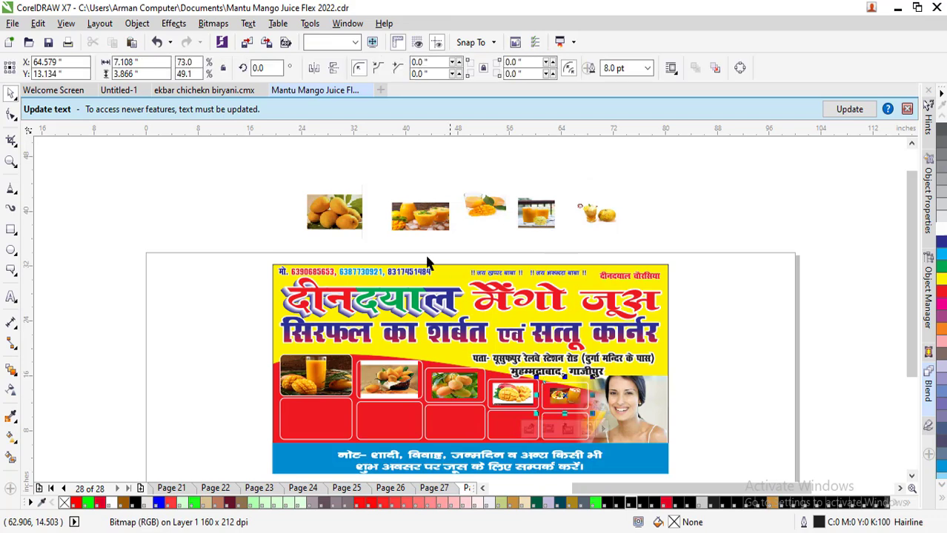
PowerClip the whole-mangoes photo and the juice-glasses photo into the first and second frames of the lower row
{"action": "left_click", "coordinate": [348, 209]}
{"action": "left_click", "coordinate": [286, 408]}
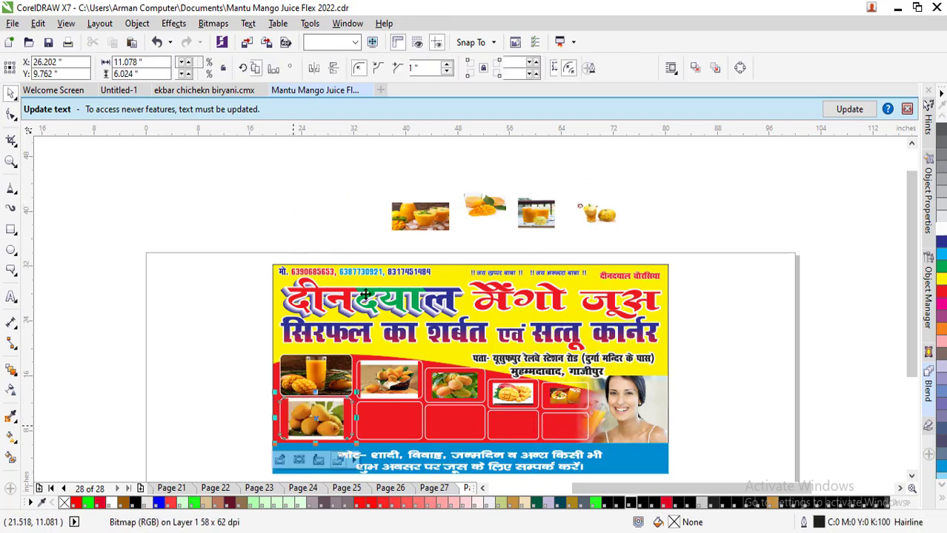
{"action": "left_click", "coordinate": [404, 220]}
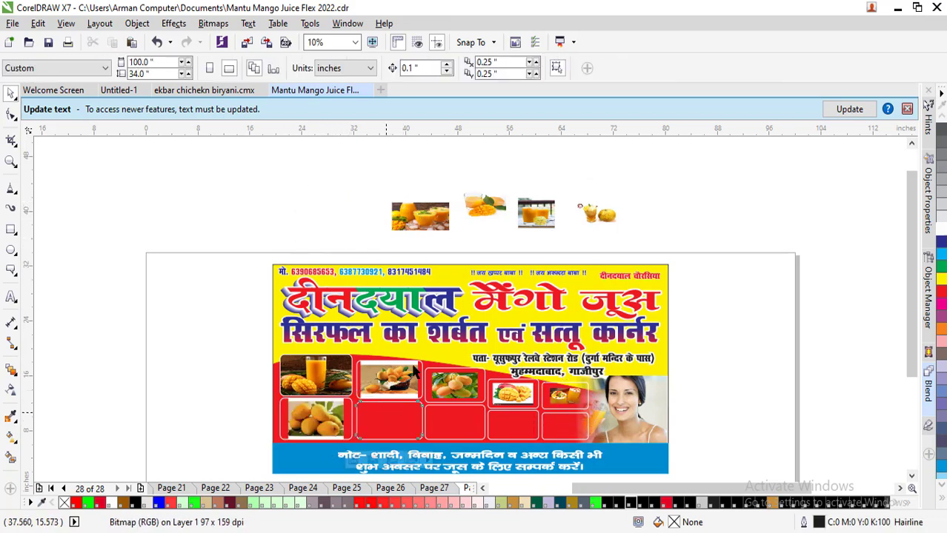
{"action": "left_click", "coordinate": [389, 418]}
PowerClip the sliced-mango, two-glasses and juice-with-fruit photos into the third, fourth and fifth frames of the lower row
{"action": "left_click", "coordinate": [483, 215]}
{"action": "left_click", "coordinate": [459, 414]}
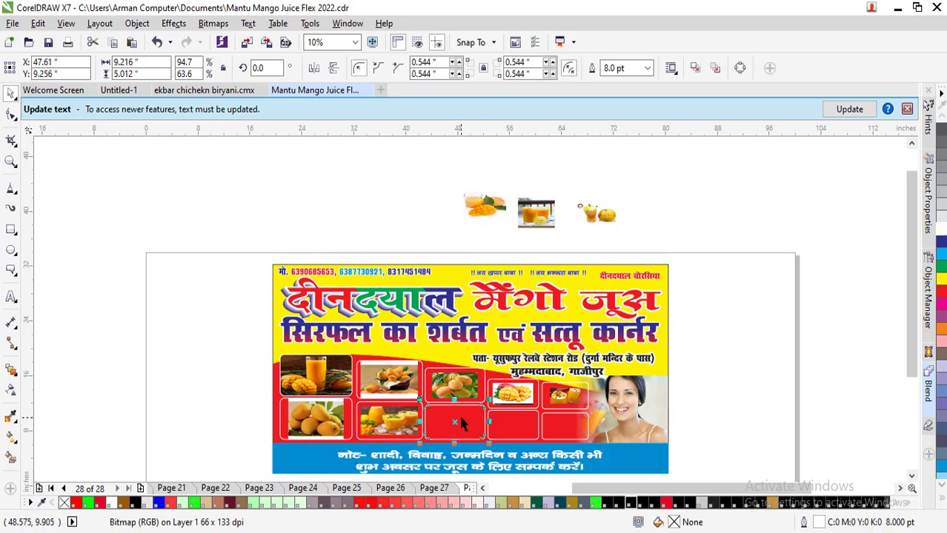
{"action": "left_click", "coordinate": [494, 210]}
{"action": "left_click", "coordinate": [450, 429]}
{"action": "left_click", "coordinate": [451, 437]}
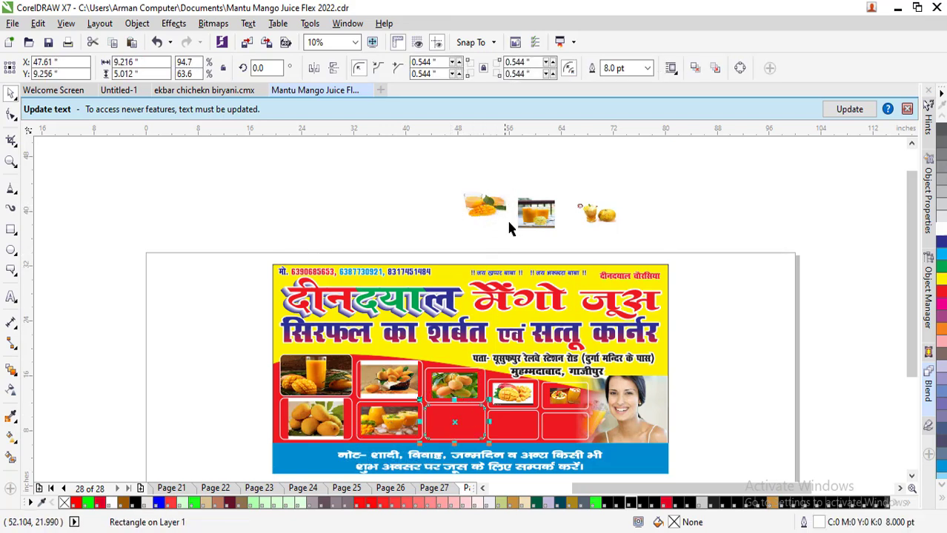
{"action": "left_click", "coordinate": [488, 209]}
{"action": "left_click_drag", "start_coordinate": [432, 406], "coordinate": [459, 404]}
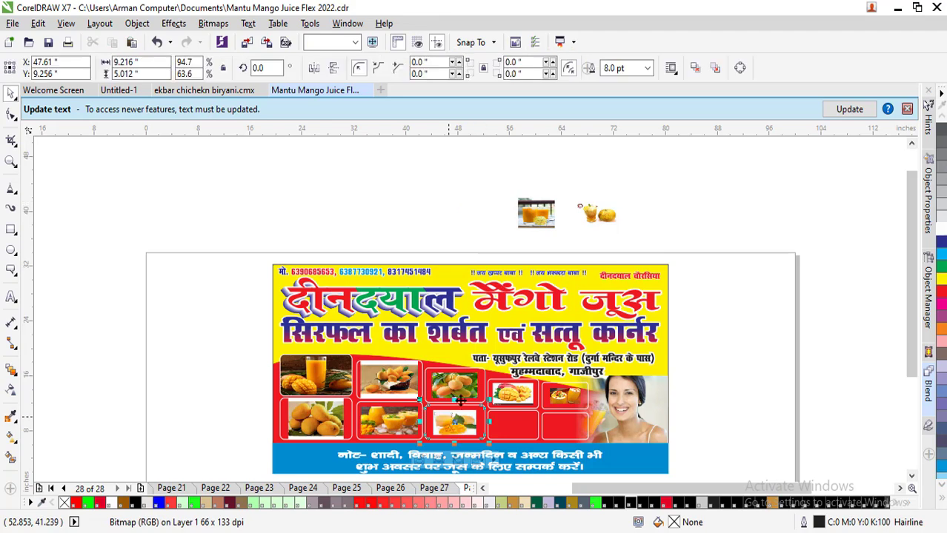
{"action": "left_click", "coordinate": [535, 214]}
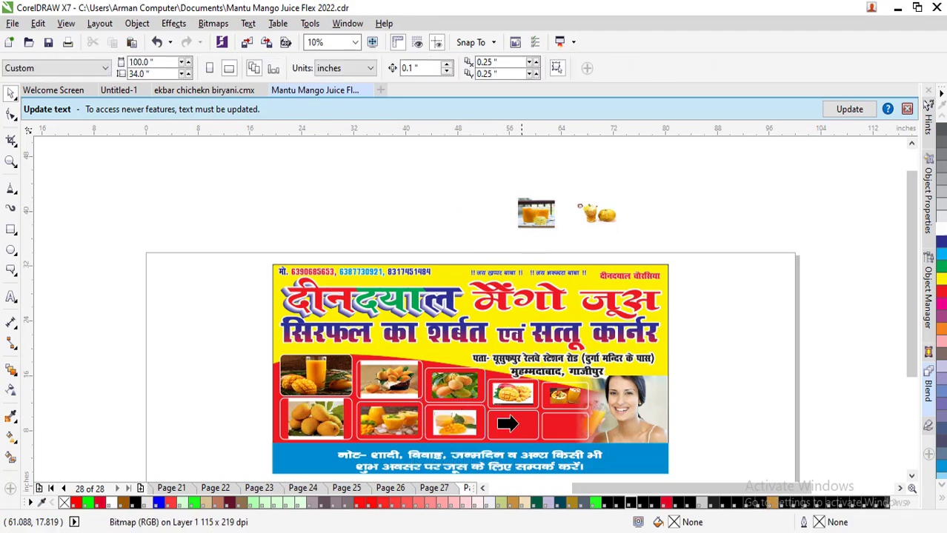
{"action": "left_click_drag", "start_coordinate": [536, 213], "coordinate": [511, 423]}
{"action": "left_click", "coordinate": [601, 220]}
{"action": "left_click_drag", "start_coordinate": [602, 221], "coordinate": [565, 423]}
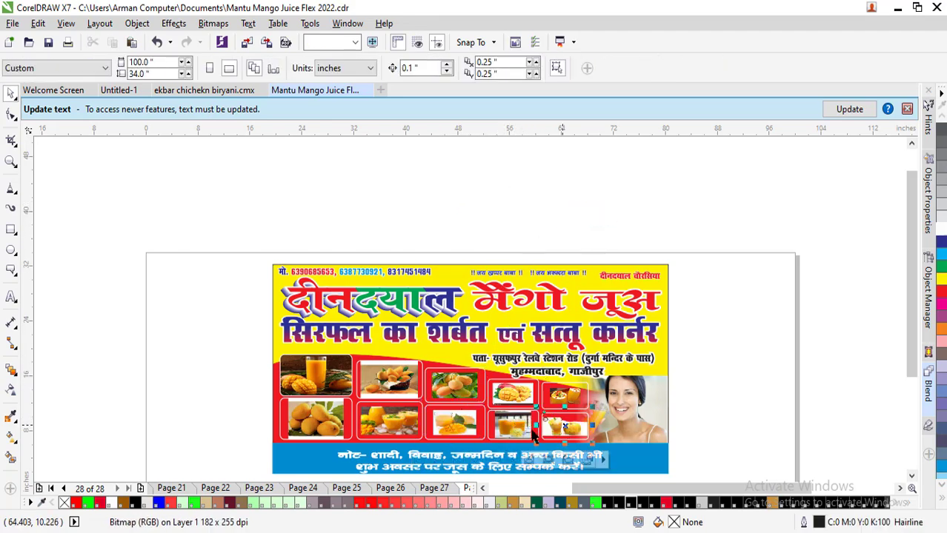
Enlarge the whole-mangoes photo inside the first lower frame to about 11.1 × 10.4 inches
{"action": "scroll", "coordinate": [358, 418], "scroll_direction": "up", "scroll_amount": 1}
{"action": "double_click", "coordinate": [308, 426]}
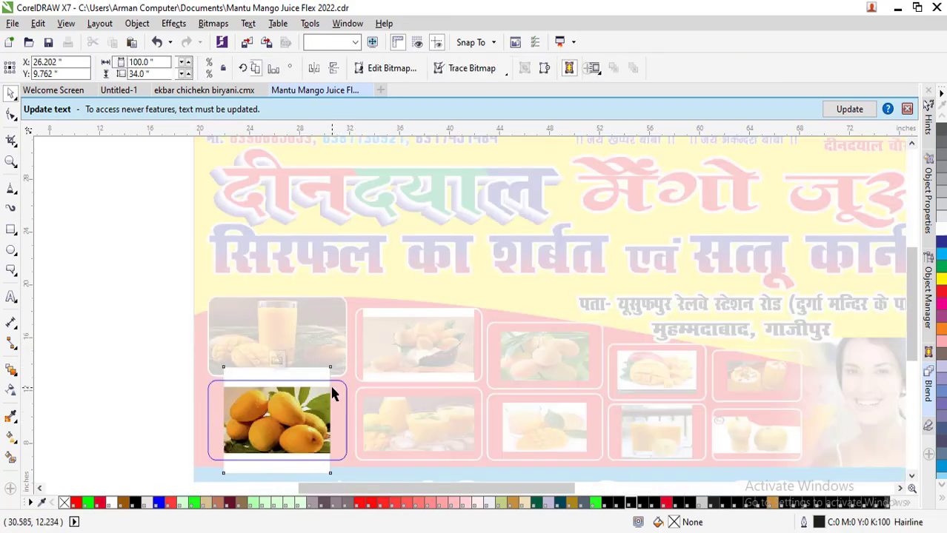
{"action": "left_click_drag", "start_coordinate": [333, 363], "coordinate": [354, 337]}
{"action": "left_click", "coordinate": [163, 320], "text": "ctrl"}
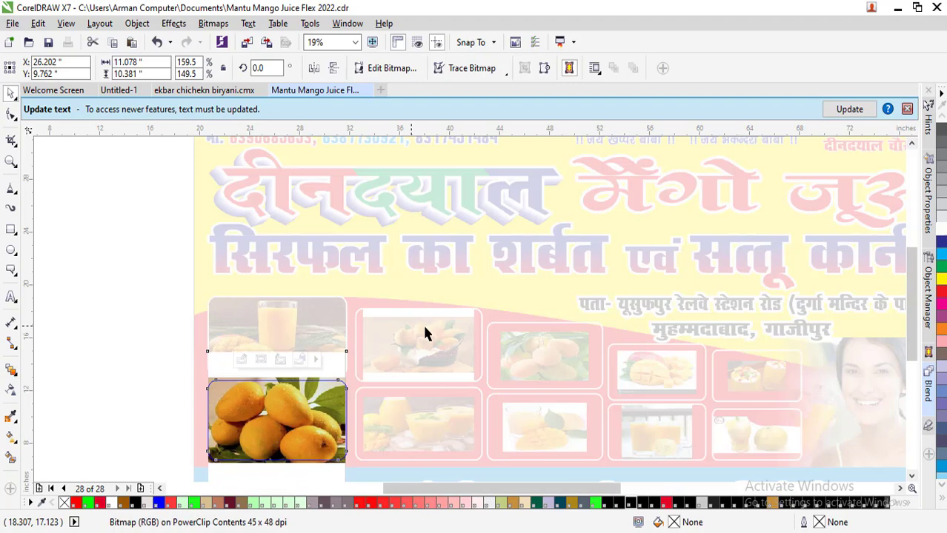
Enlarge the photos inside the second upper and second lower frames to fill them, the lower one to about 12.7 × 5.9 inches
{"action": "left_click", "coordinate": [425, 325], "text": "ctrl"}
{"action": "double_click", "coordinate": [455, 330]}
{"action": "mouse_move", "coordinate": [480, 298]}
{"action": "left_mouse_down"}
{"action": "mouse_move", "coordinate": [498, 282]}
{"action": "mouse_move", "coordinate": [492, 285]}
{"action": "left_mouse_up"}
{"action": "left_click", "coordinate": [569, 289], "text": "ctrl"}
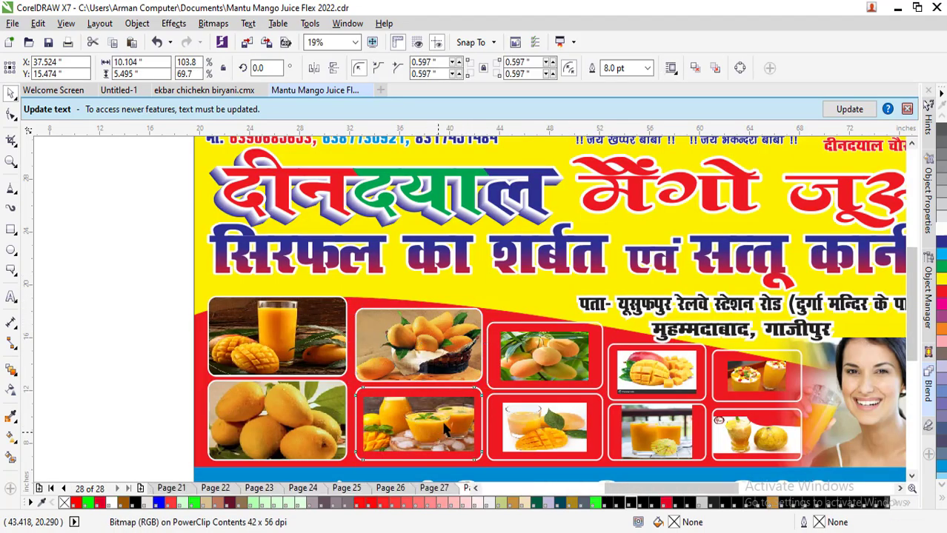
{"action": "double_click", "coordinate": [450, 428]}
{"action": "left_click_drag", "start_coordinate": [494, 373], "coordinate": [502, 366]}
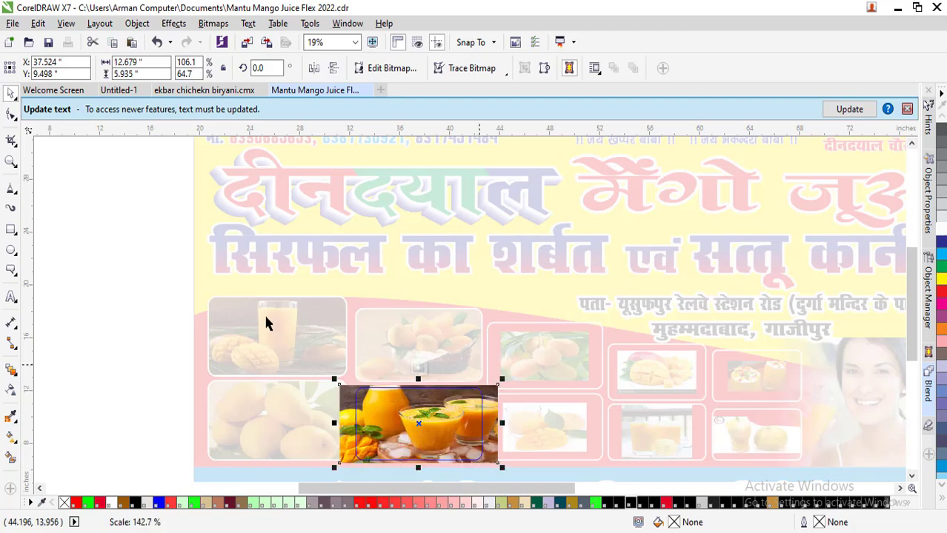
{"action": "left_click", "coordinate": [265, 316], "text": "ctrl"}
Enlarge the photos inside the third and fourth upper frames to fill them, the fourth to about 9.7 × 5.0 inches
{"action": "double_click", "coordinate": [526, 351]}
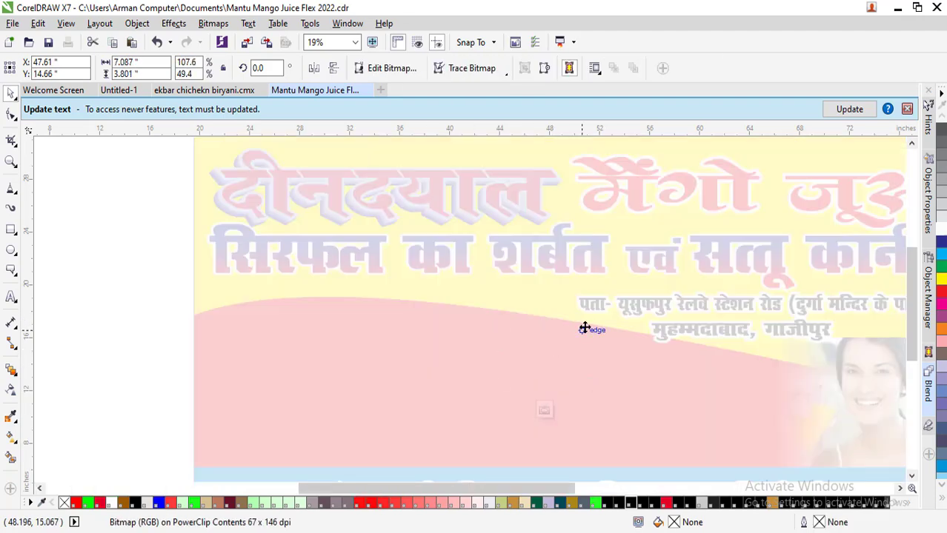
{"action": "left_click_drag", "start_coordinate": [594, 325], "coordinate": [616, 301]}
{"action": "left_click", "coordinate": [657, 370]}
{"action": "double_click", "coordinate": [662, 368]}
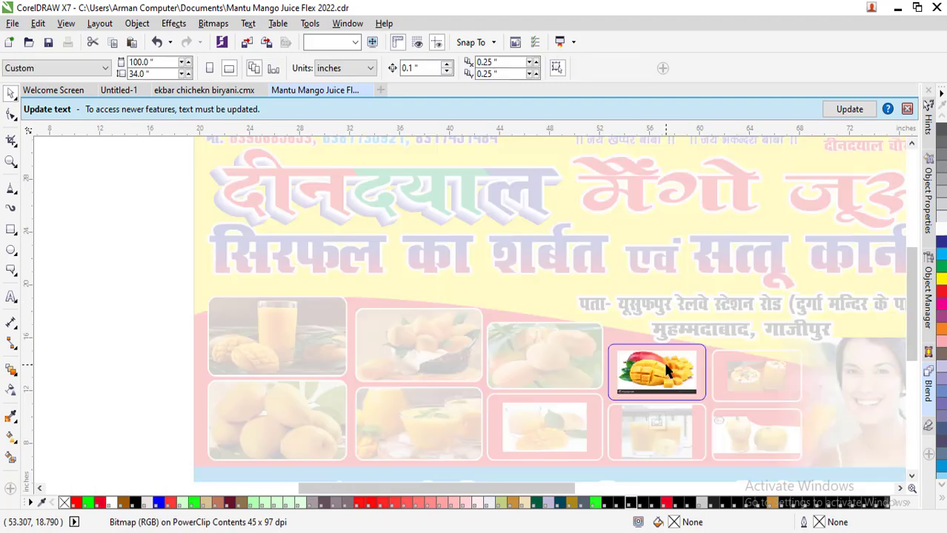
{"action": "left_click_drag", "start_coordinate": [702, 341], "coordinate": [722, 324]}
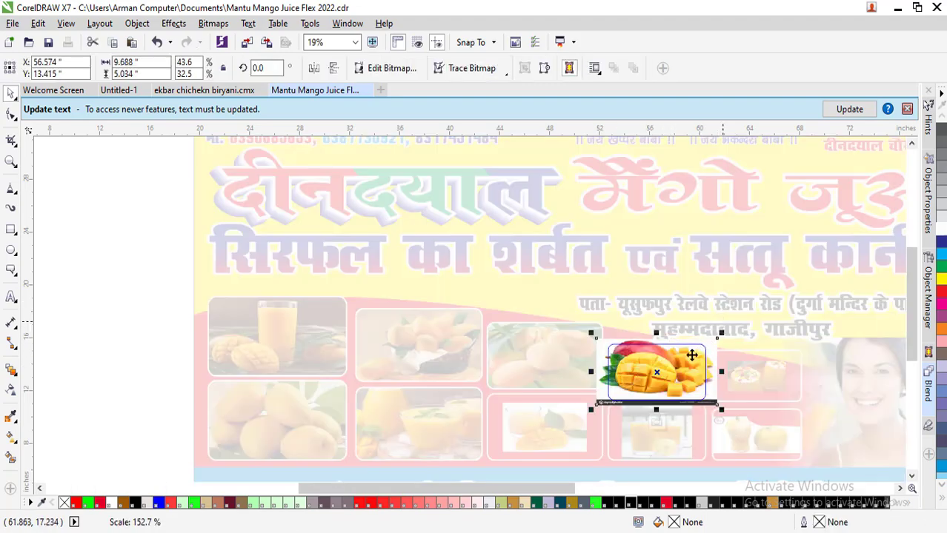
Enlarge the photos inside the fifth frames, the upper to about 8.7 × 4.4 inches and the lower to about 9.3 × 3.8 inches
{"action": "left_click", "coordinate": [774, 378]}
{"action": "double_click", "coordinate": [773, 374]}
{"action": "left_click_drag", "start_coordinate": [787, 360], "coordinate": [814, 329]}
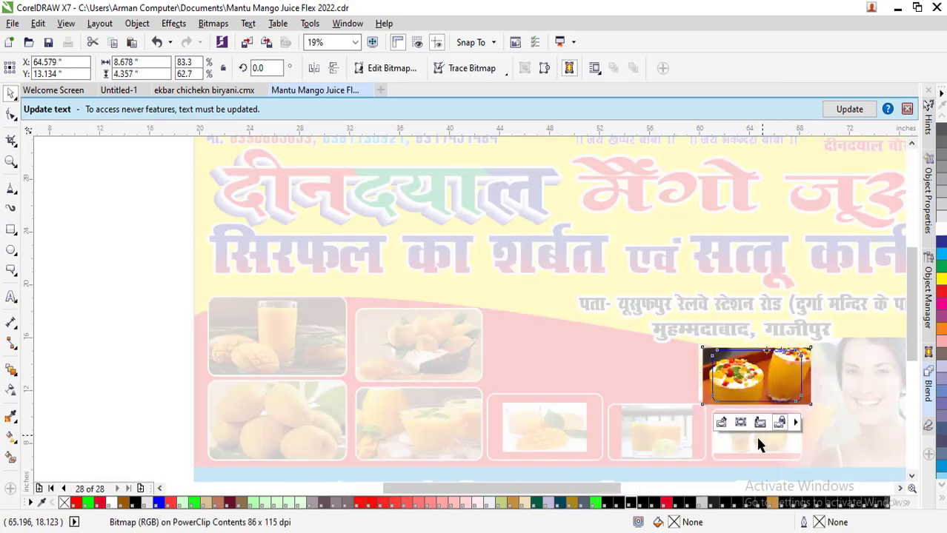
{"action": "left_click", "coordinate": [758, 436], "text": "ctrl"}
{"action": "double_click", "coordinate": [749, 442]}
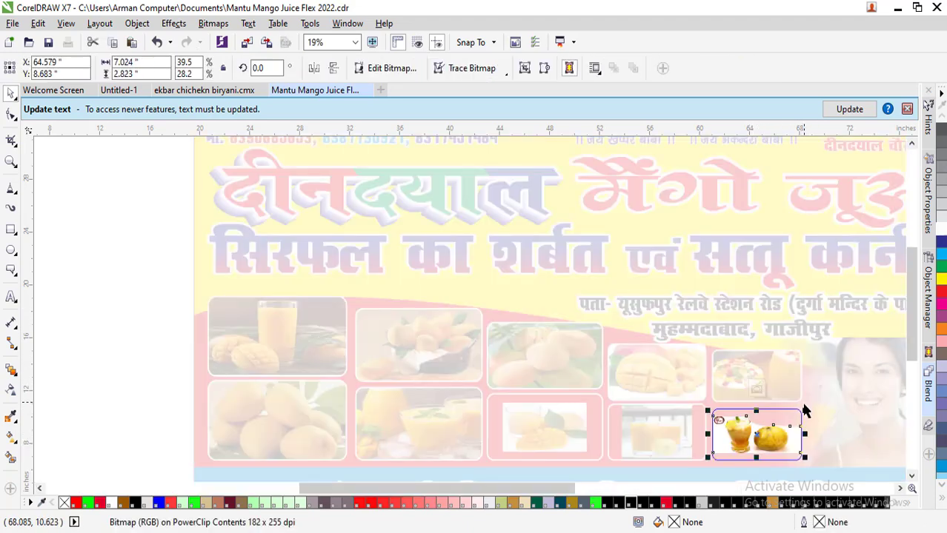
{"action": "left_click_drag", "start_coordinate": [807, 410], "coordinate": [820, 394]}
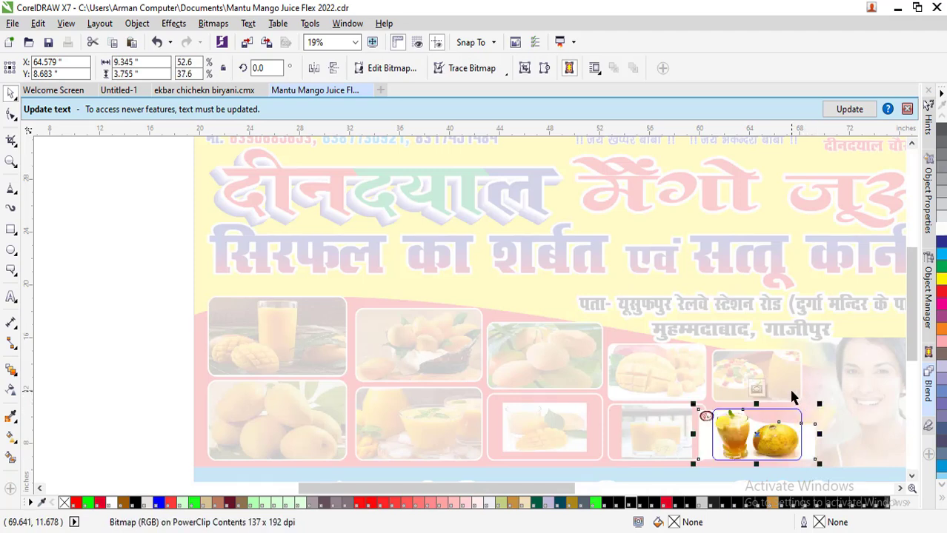
{"action": "left_click", "coordinate": [790, 388], "text": "ctrl"}
{"action": "left_click", "coordinate": [942, 231]}
Enlarge the photos inside the fourth and third lower frames to about 8.9 × 6.8 and 9.2 × 5.1 inches respectively
{"action": "double_click", "coordinate": [678, 417]}
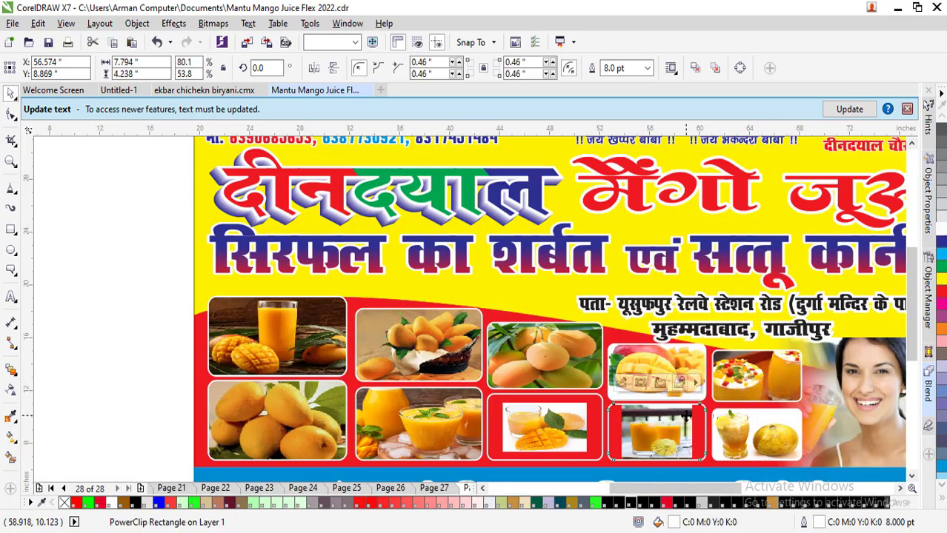
{"action": "left_click_drag", "start_coordinate": [695, 399], "coordinate": [739, 353]}
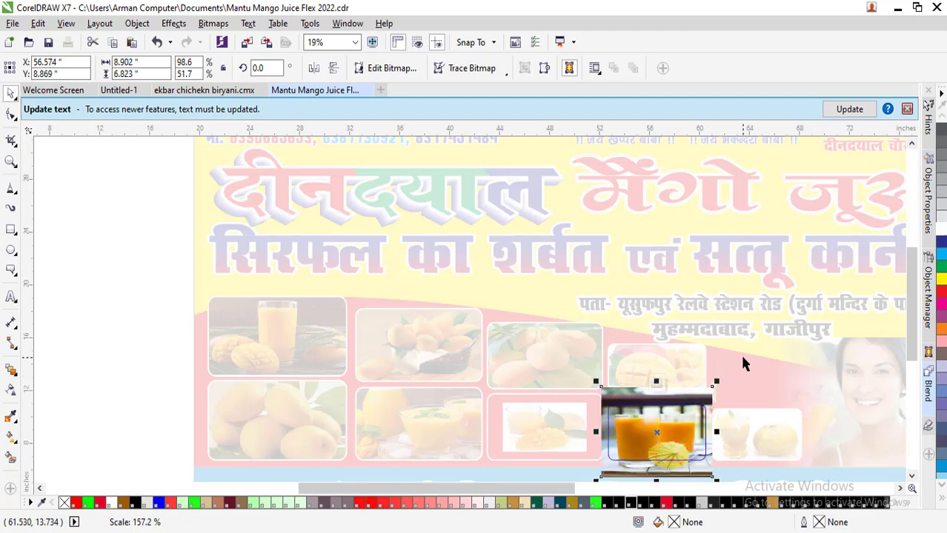
{"action": "left_click", "coordinate": [740, 352]}
{"action": "double_click", "coordinate": [566, 423]}
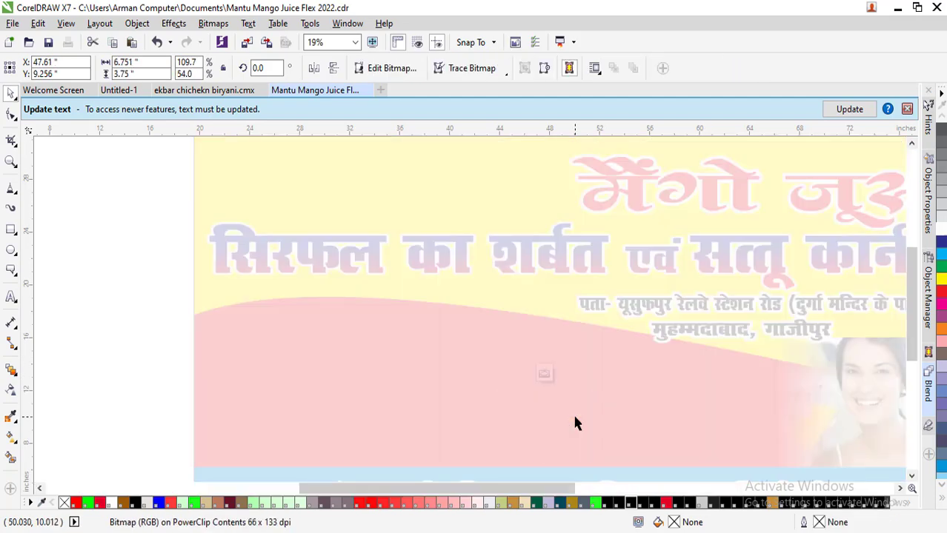
{"action": "left_click_drag", "start_coordinate": [591, 396], "coordinate": [631, 362]}
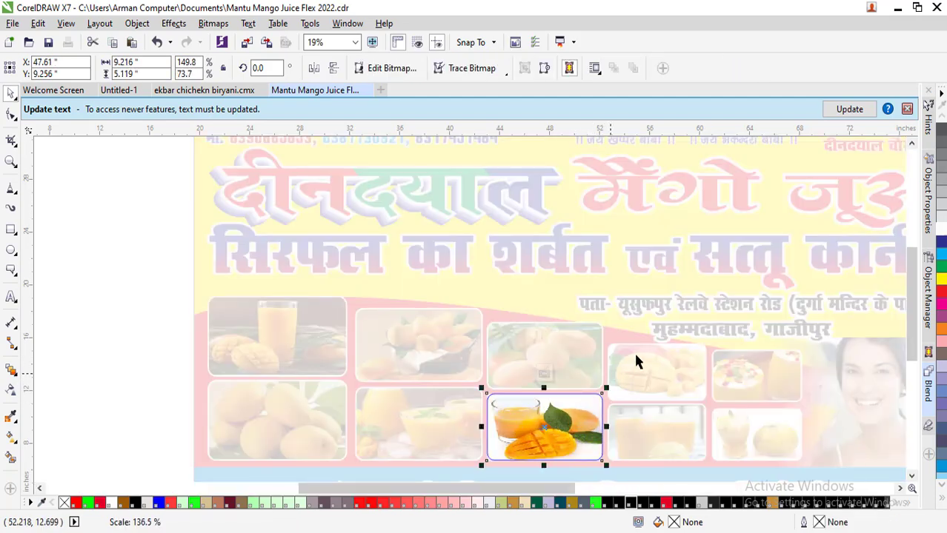
{"action": "key", "text": "F4"}
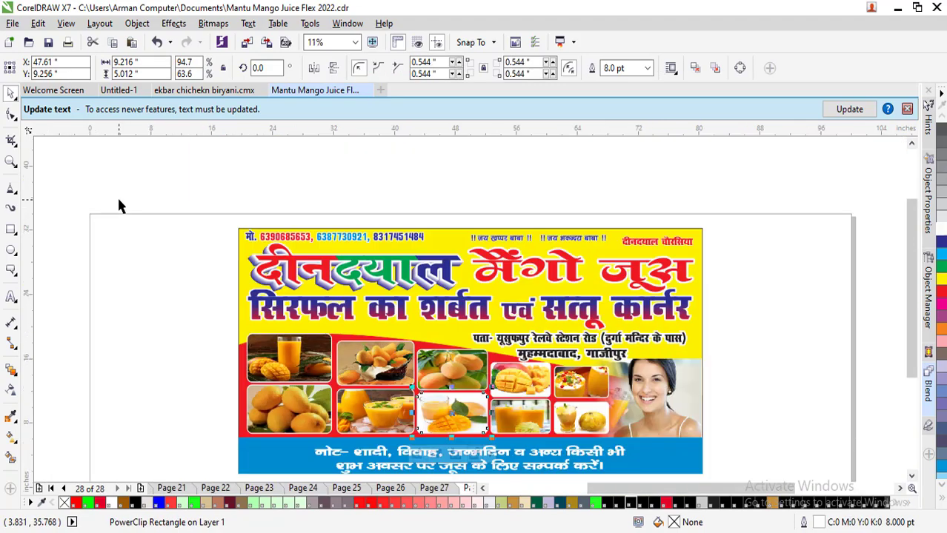
Set the outline width of the yellow banner background rectangle to 8 pt
{"action": "left_click", "coordinate": [118, 200]}
{"action": "left_click", "coordinate": [239, 317]}
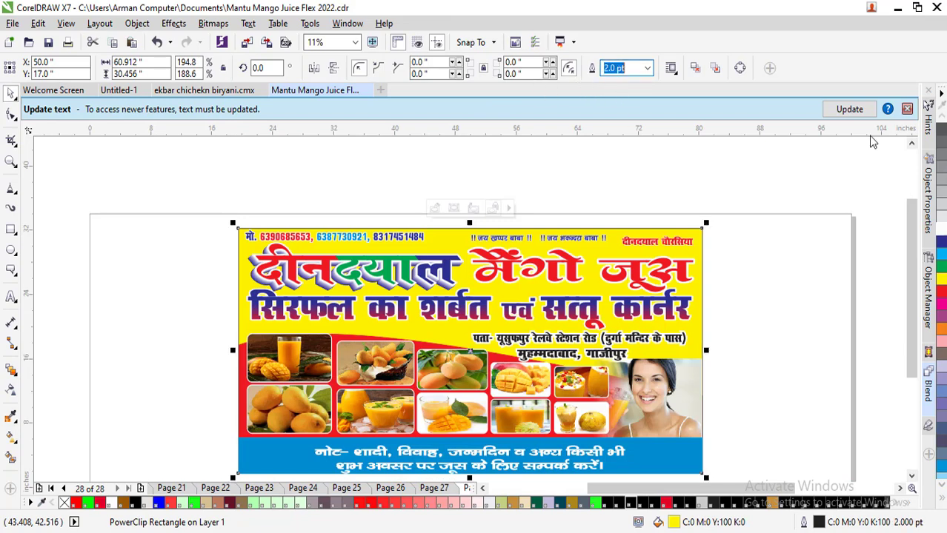
{"action": "key", "text": "Return"}
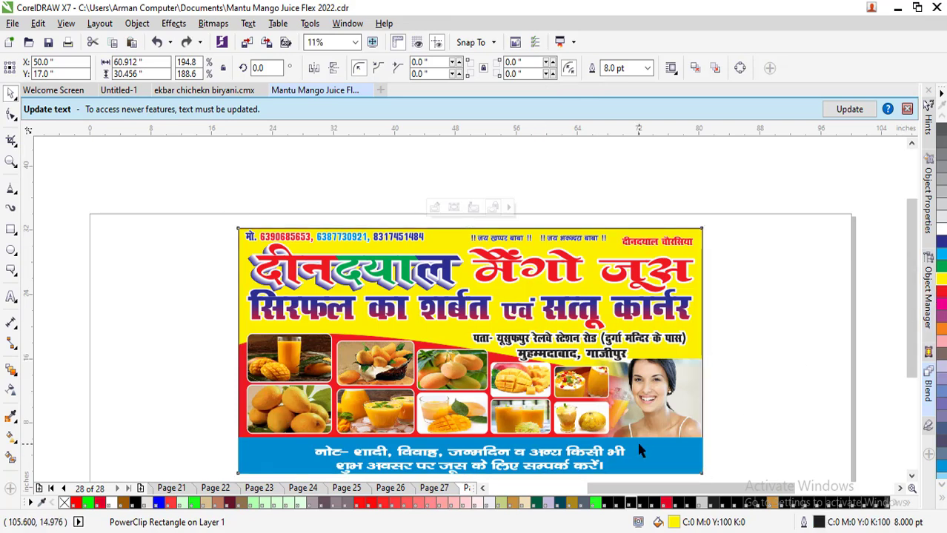
Shift the two-line note text toward the banner's left edge and PowerClip the blue note strip into the banner background
{"action": "left_click", "coordinate": [611, 449]}
{"action": "left_click_drag", "start_coordinate": [629, 440], "coordinate": [595, 440]}
{"action": "double_click", "coordinate": [662, 404]}
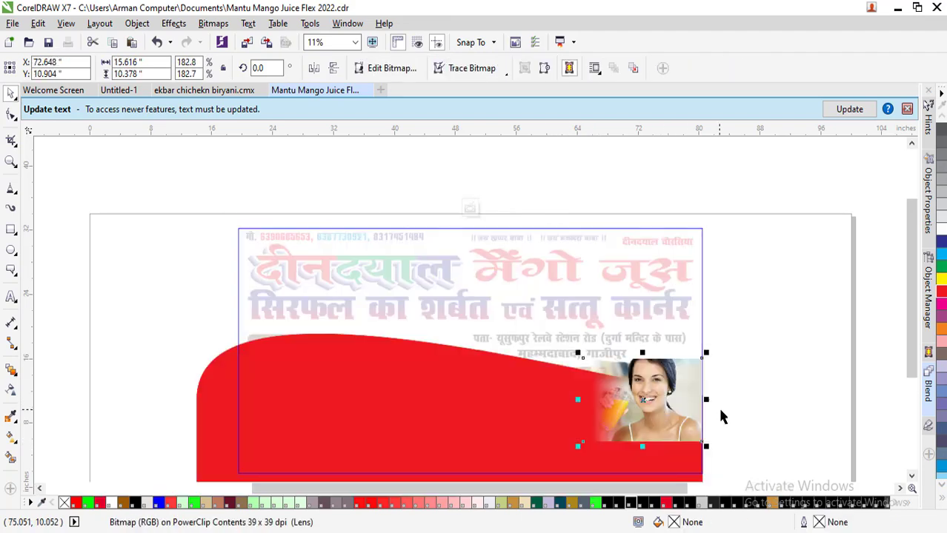
{"action": "left_click", "coordinate": [773, 406], "text": "ctrl"}
{"action": "left_click", "coordinate": [667, 453]}
Stretch the woman's photo down over the blue strip to the banner's lower edge inside the background PowerClip
{"action": "double_click", "coordinate": [667, 418]}
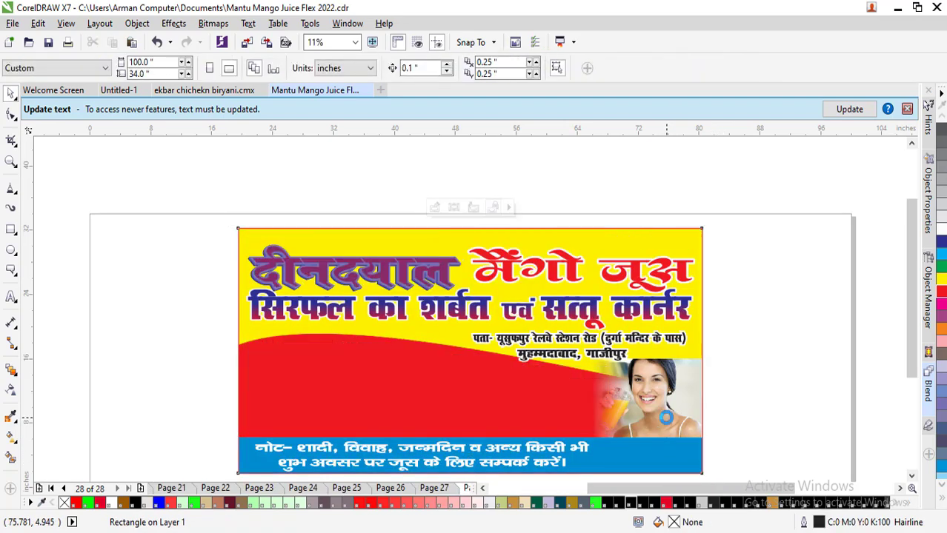
{"action": "left_click", "coordinate": [664, 415], "text": "ctrl"}
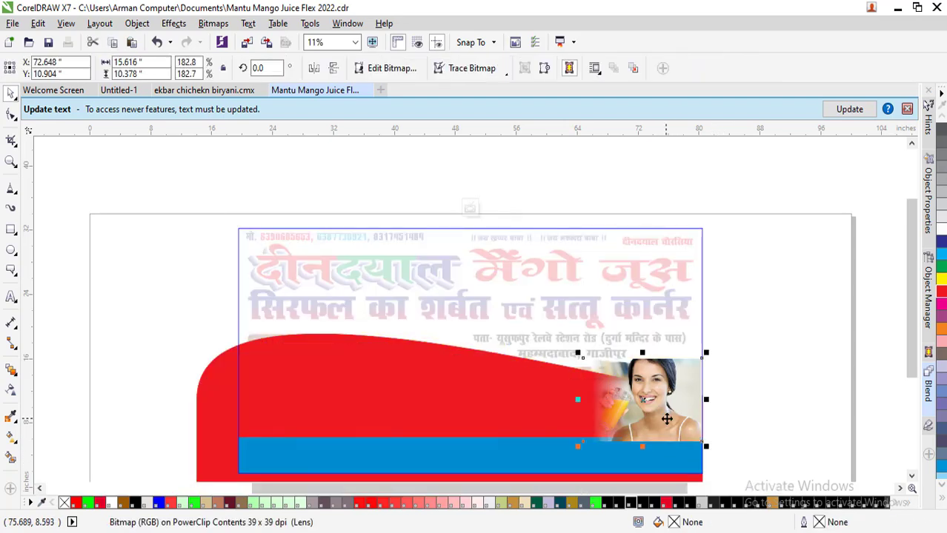
{"action": "left_click_drag", "start_coordinate": [643, 446], "coordinate": [662, 434]}
{"action": "left_click", "coordinate": [837, 331], "text": "ctrl"}
{"action": "left_click", "coordinate": [837, 331]}
{"action": "scroll", "coordinate": [837, 331], "scroll_direction": "up", "scroll_amount": 1}
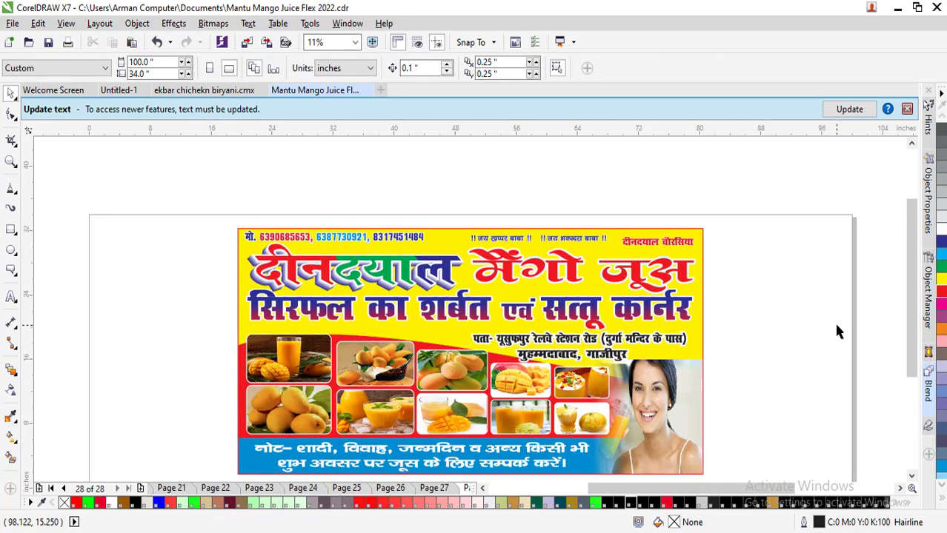
Set the red outline of the banner background rectangle to 30 pt
{"action": "left_click", "coordinate": [259, 272]}
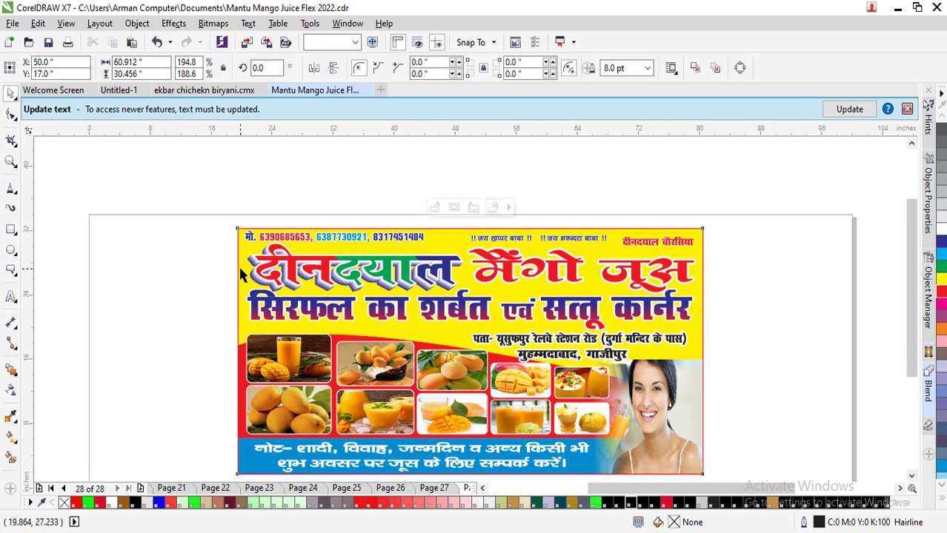
{"action": "type", "text": "30"}
{"action": "key", "text": "Return"}
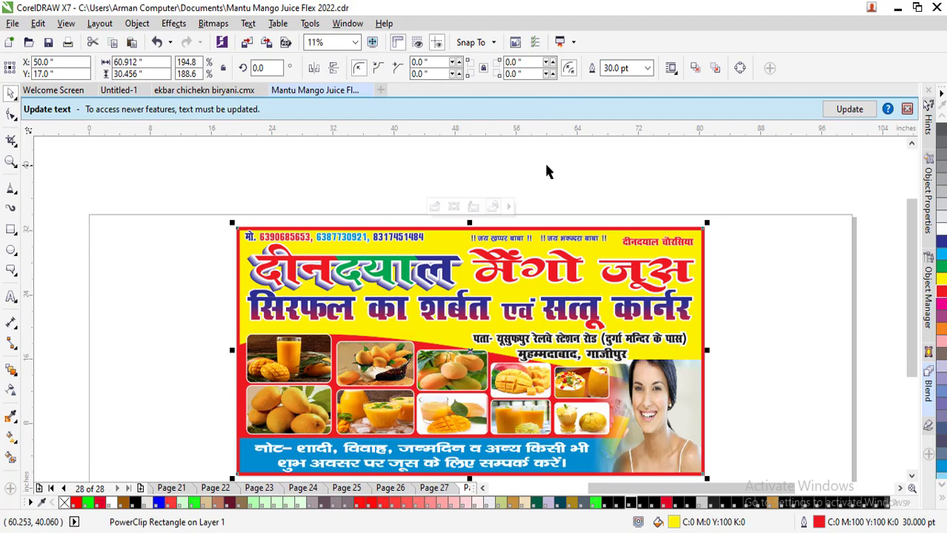
{"action": "left_click", "coordinate": [546, 171]}
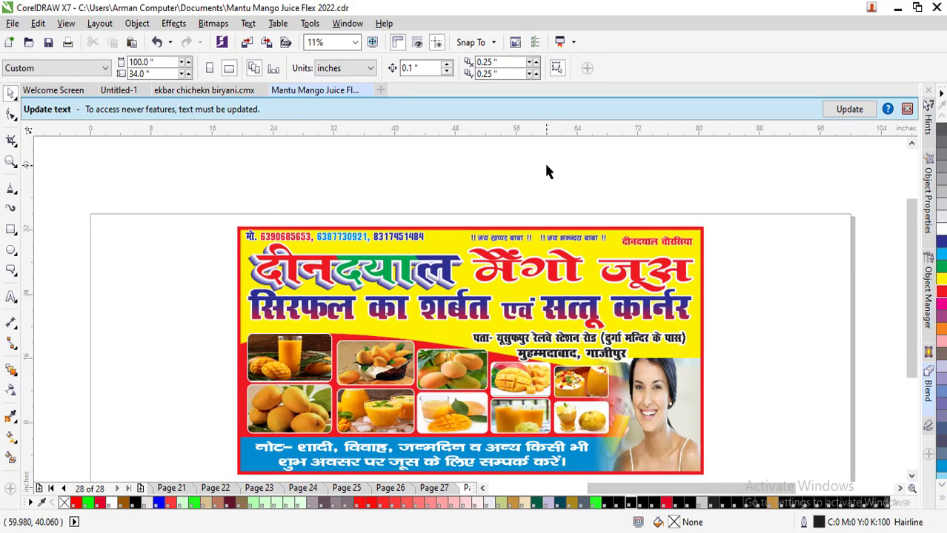